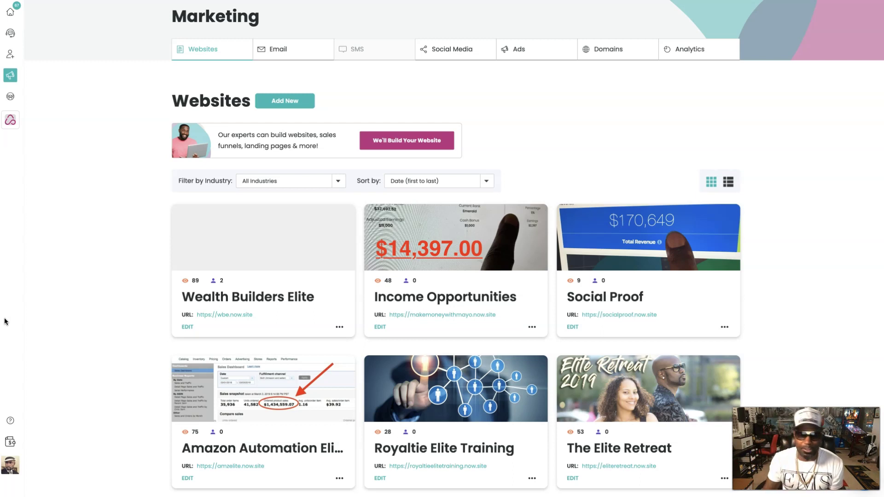
- Start a new website and scroll through the template gallery to find the Sole design
click(299, 103)
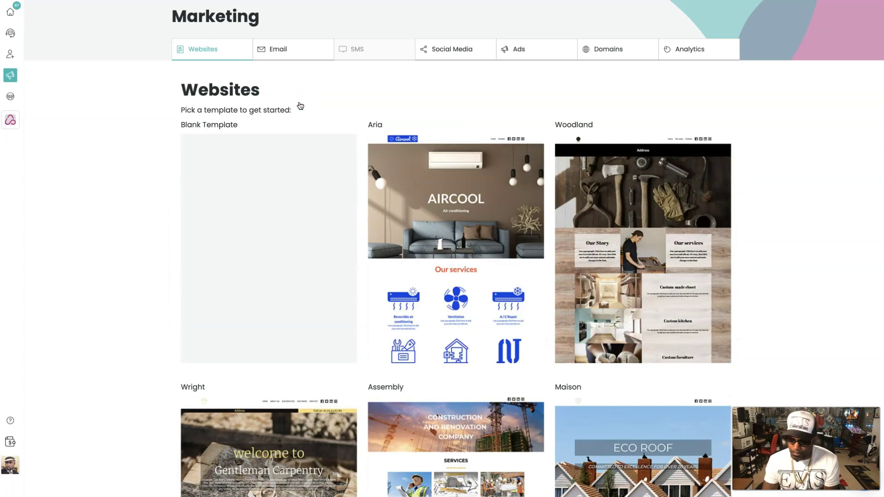
scroll(668, 306, down, 3)
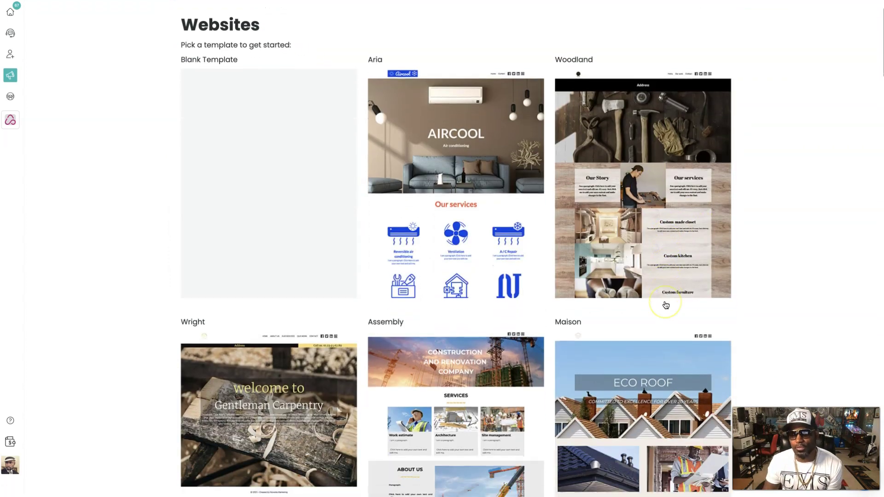
scroll(666, 305, down, 3)
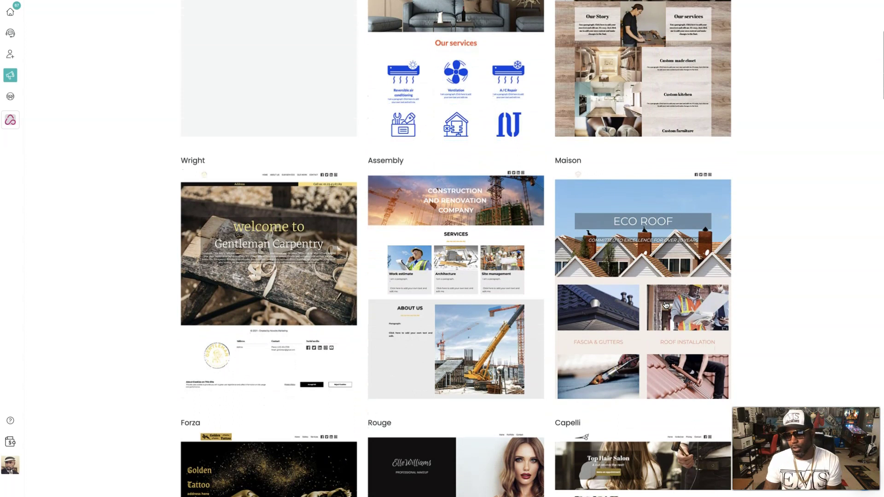
scroll(666, 305, down, 1)
scroll(666, 306, down, 3)
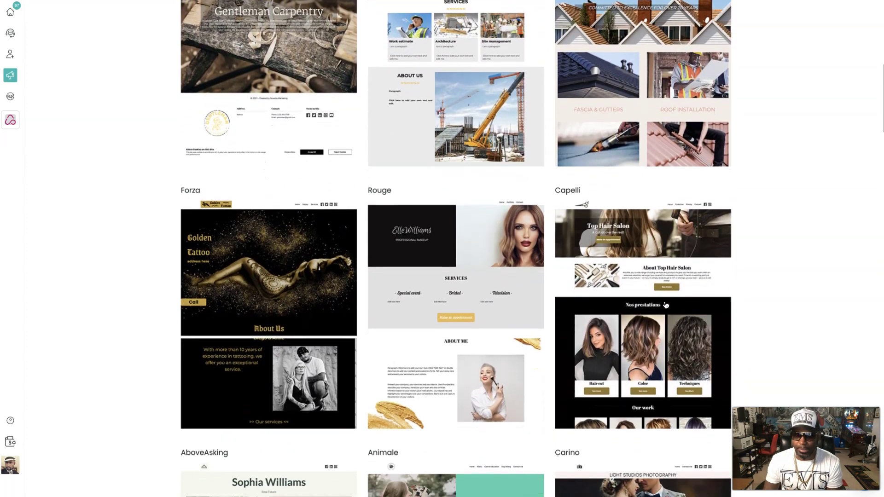
scroll(665, 305, down, 1)
scroll(647, 337, down, 1)
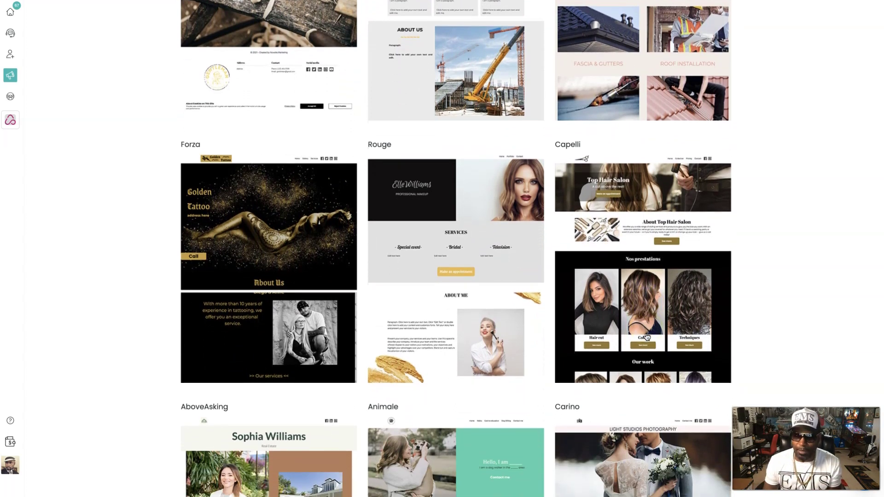
scroll(647, 337, down, 2)
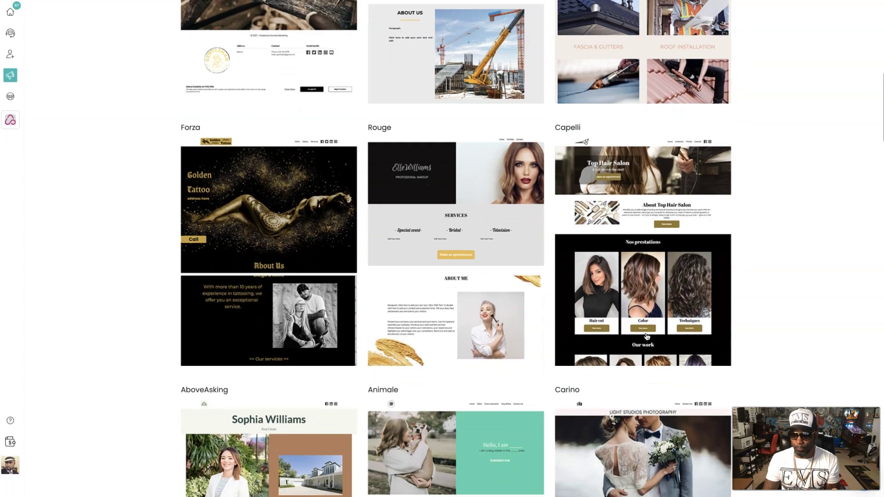
scroll(647, 337, down, 1)
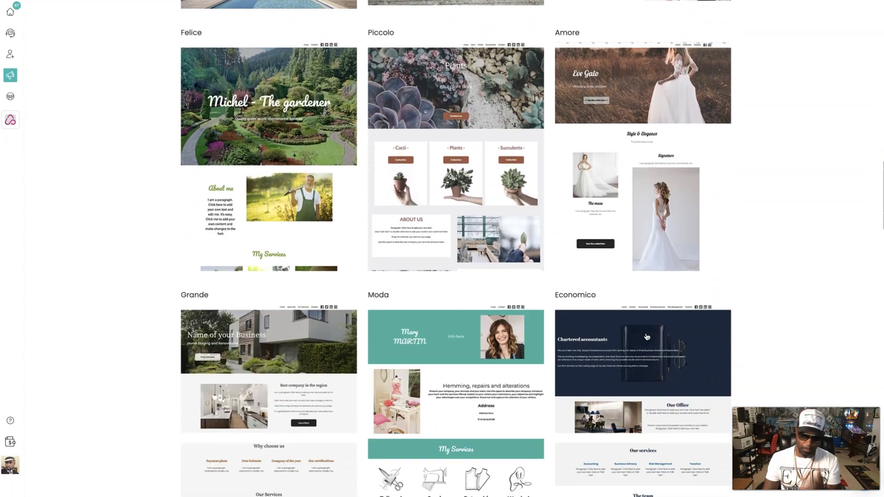
scroll(647, 337, down, 9)
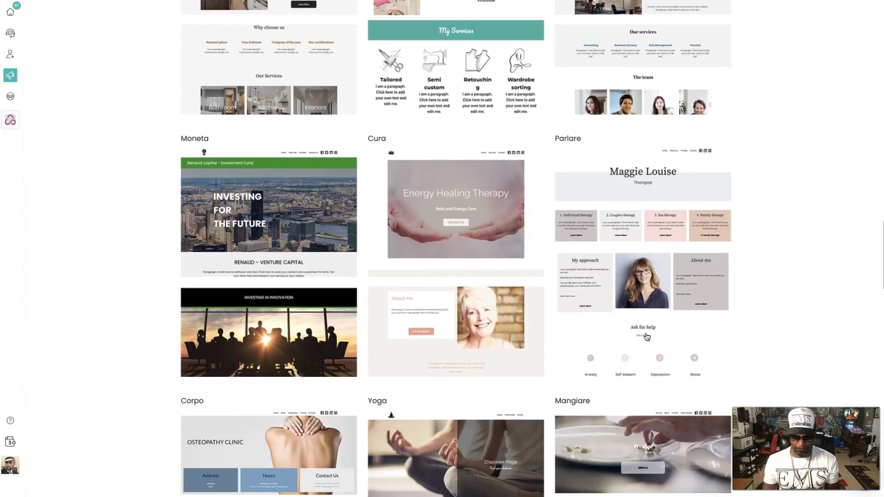
scroll(647, 336, down, 6)
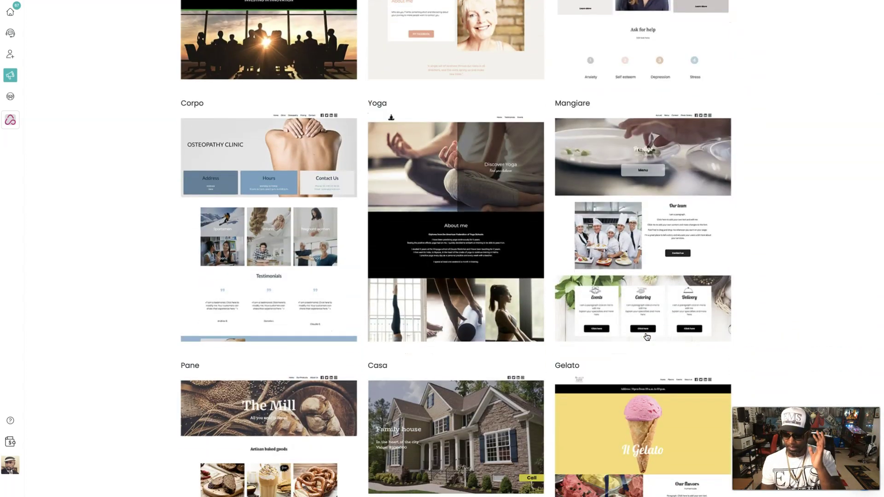
scroll(647, 337, down, 7)
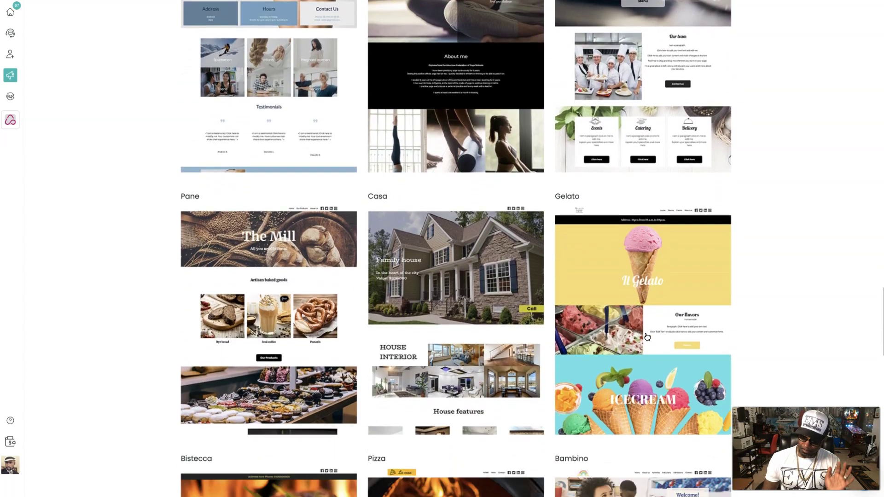
scroll(647, 337, down, 10)
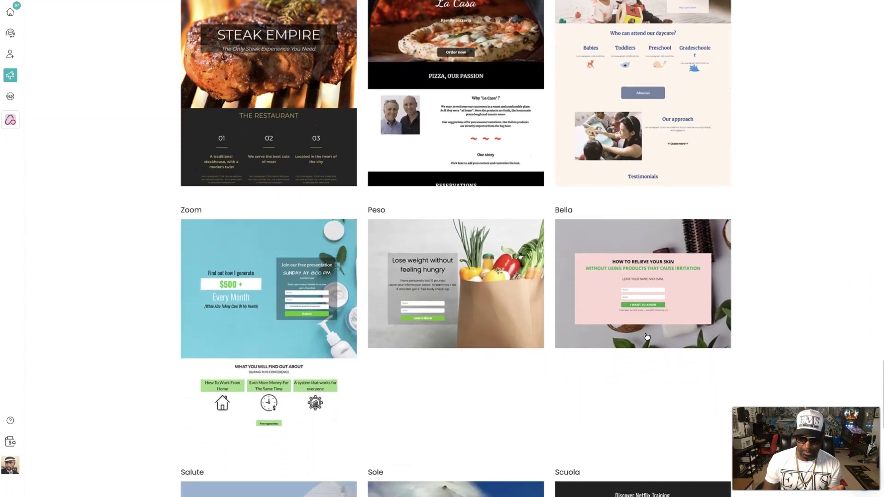
scroll(647, 337, down, 6)
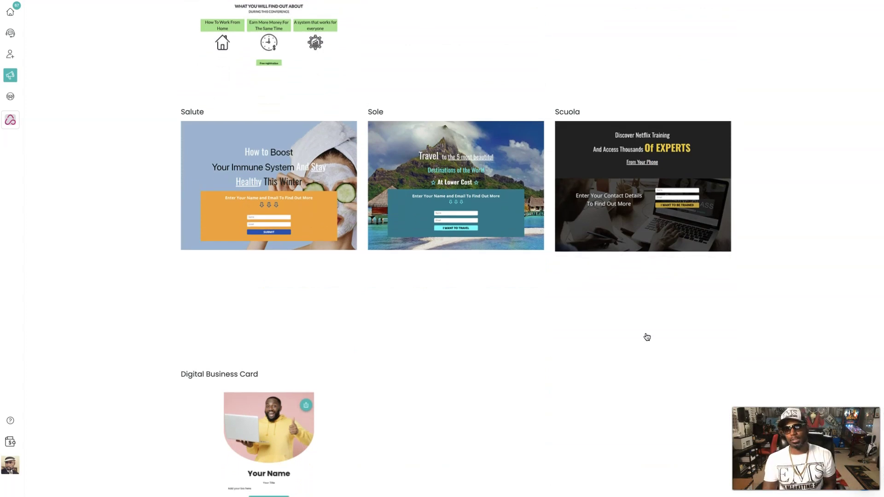
scroll(647, 337, up, 1)
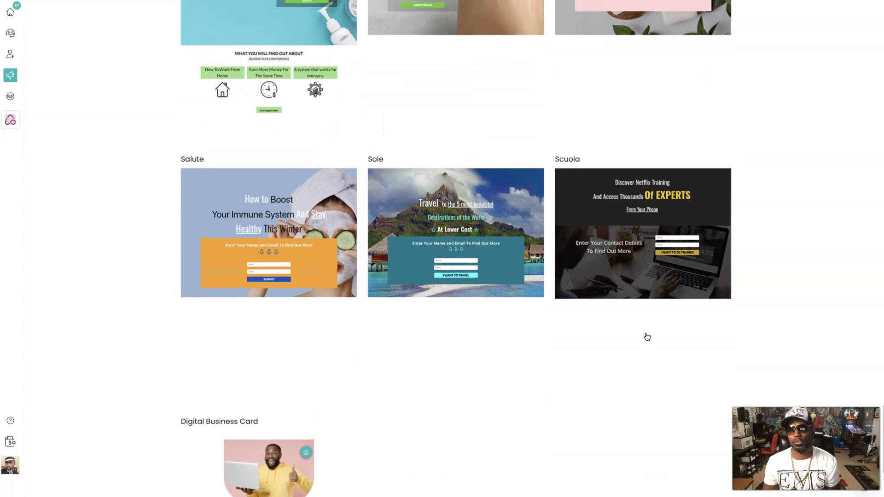
scroll(647, 337, up, 1)
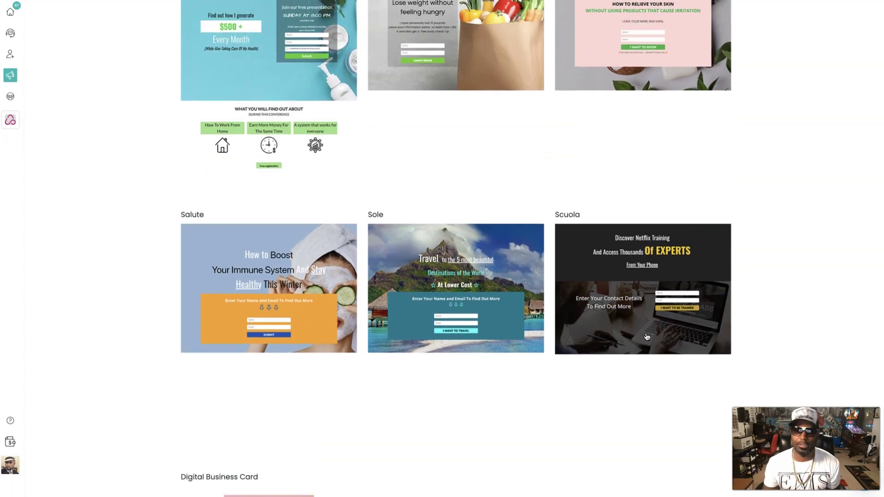
- Pick the Sole template and name the site demo111, adjusting the URL until it is available
click(458, 288)
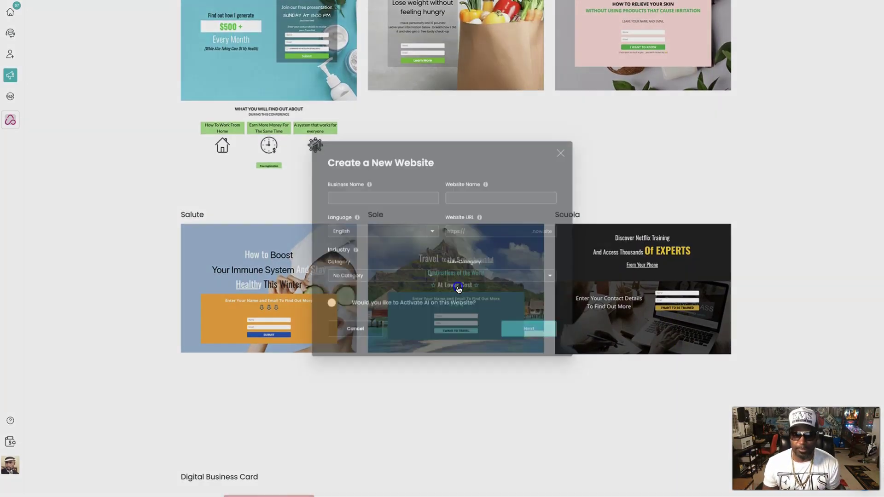
click(346, 188)
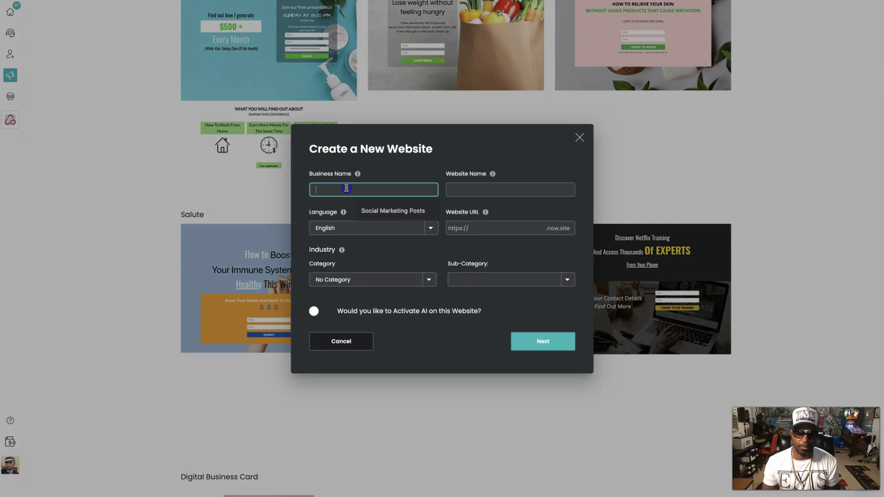
text(demo111)
click(490, 187)
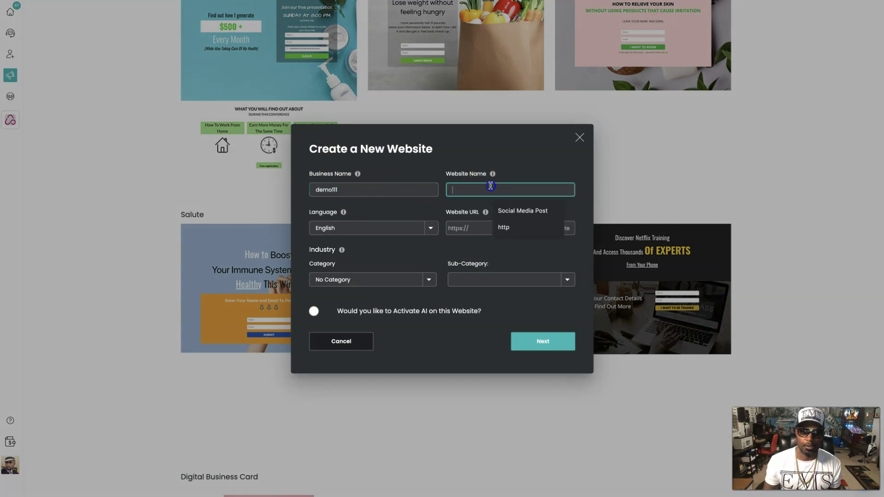
text(demo111)
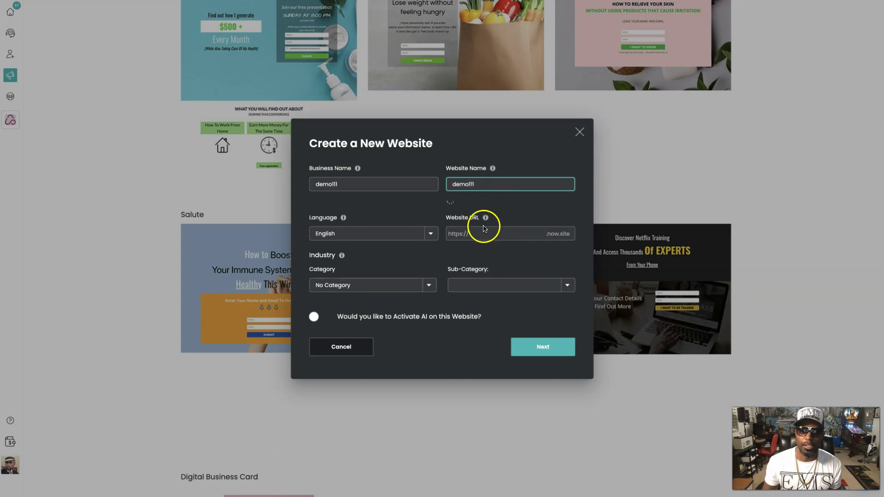
click(484, 231)
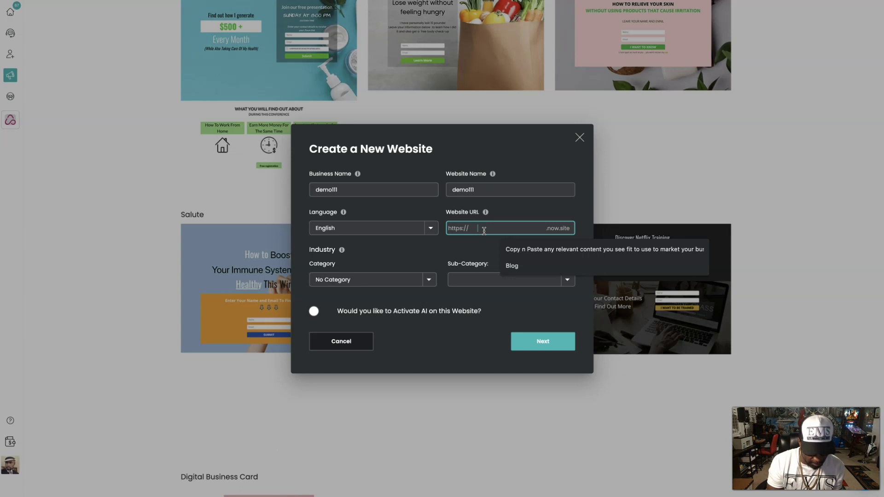
text(de)
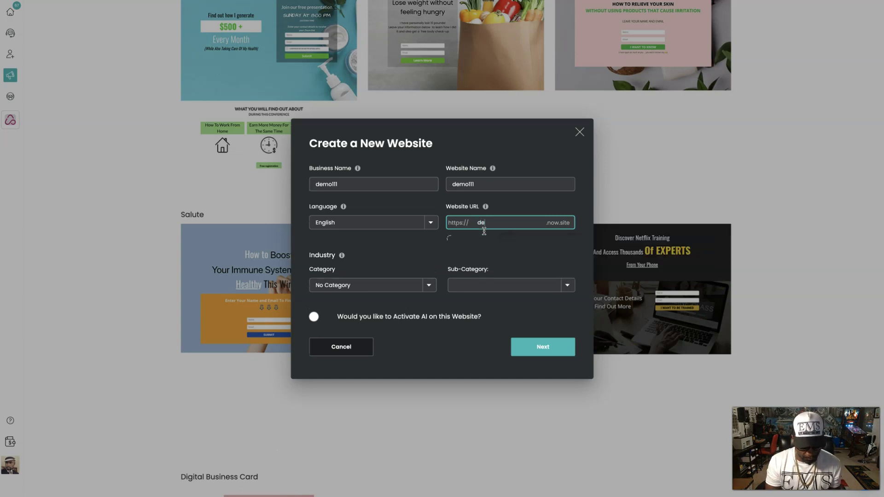
text(mo111)
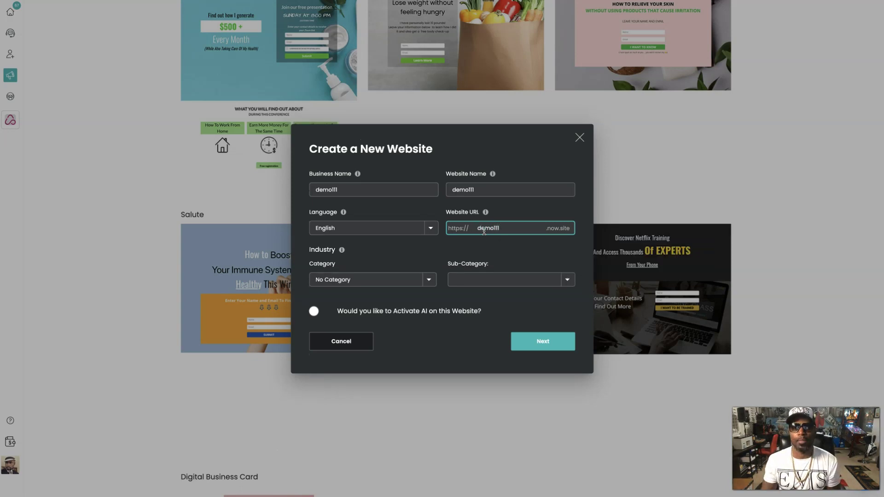
click(427, 280)
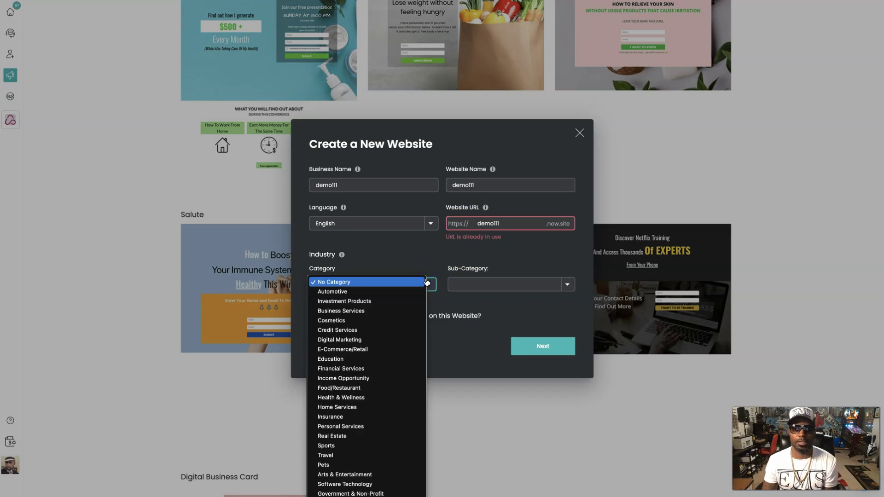
click(509, 222)
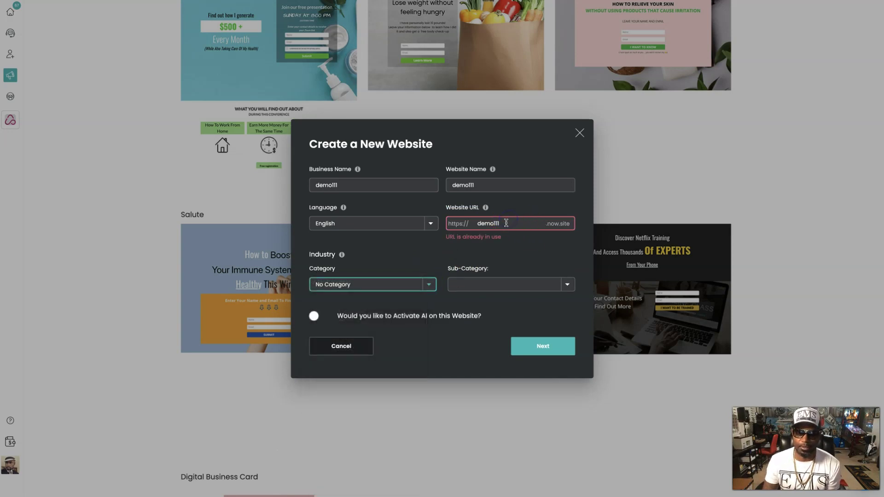
text(1)
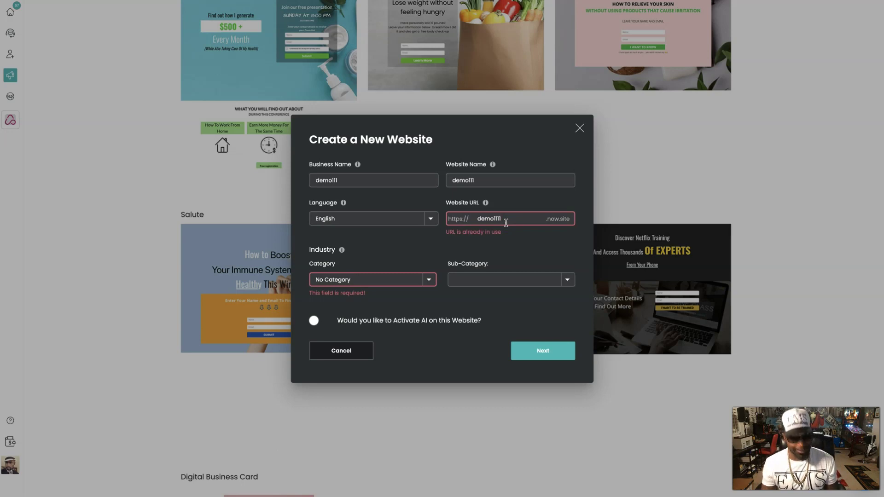
text(1)
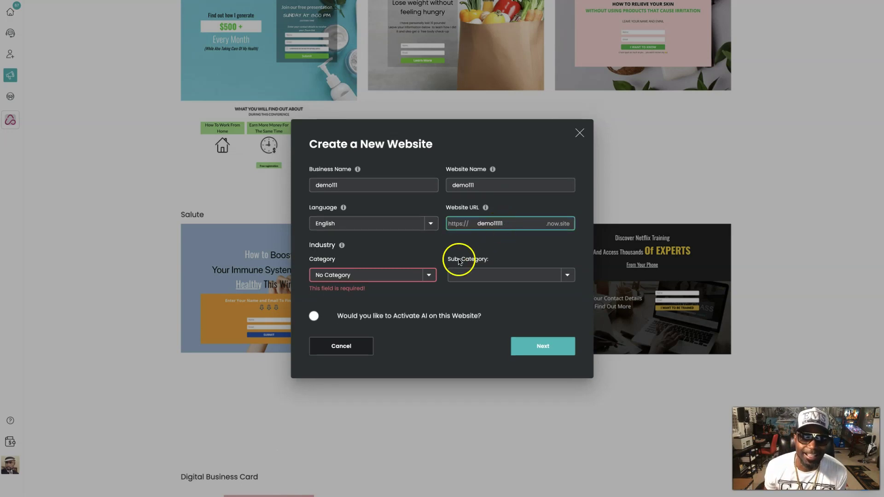
- Set the category to Business Services with the Sales sub-category
click(429, 275)
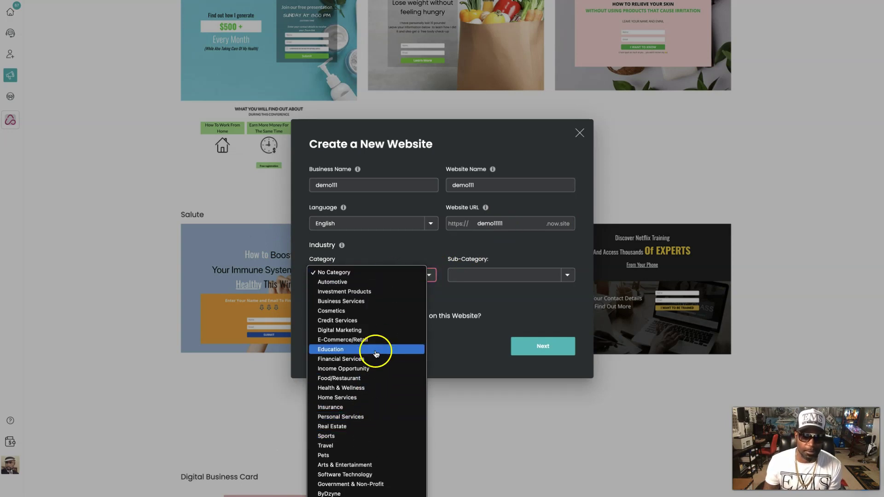
click(387, 303)
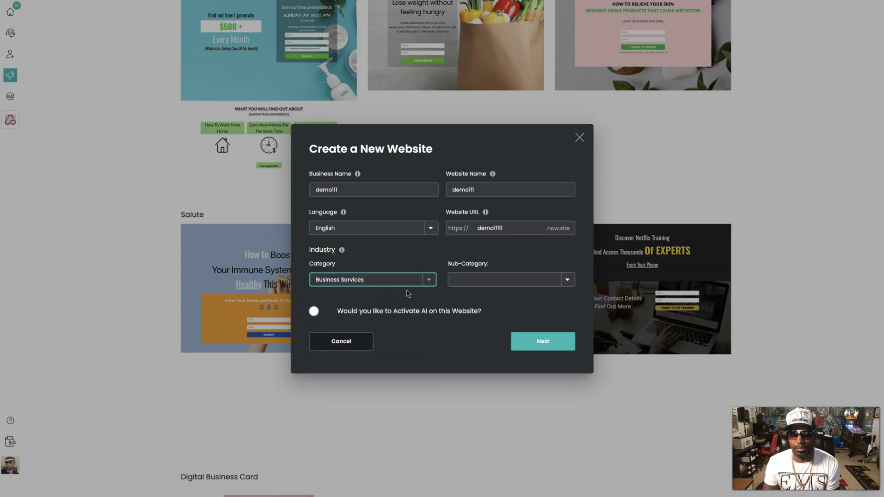
click(567, 281)
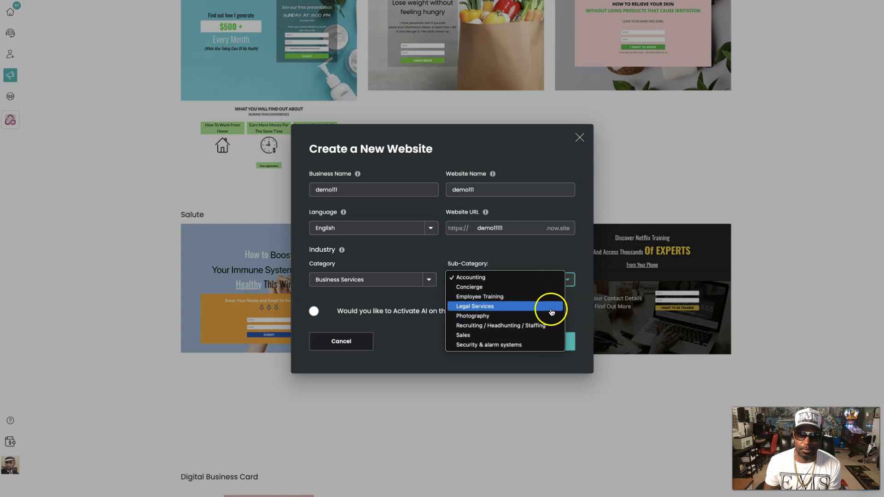
click(542, 336)
- Create the demo111 site and select its travel sign-up form for editing
click(547, 343)
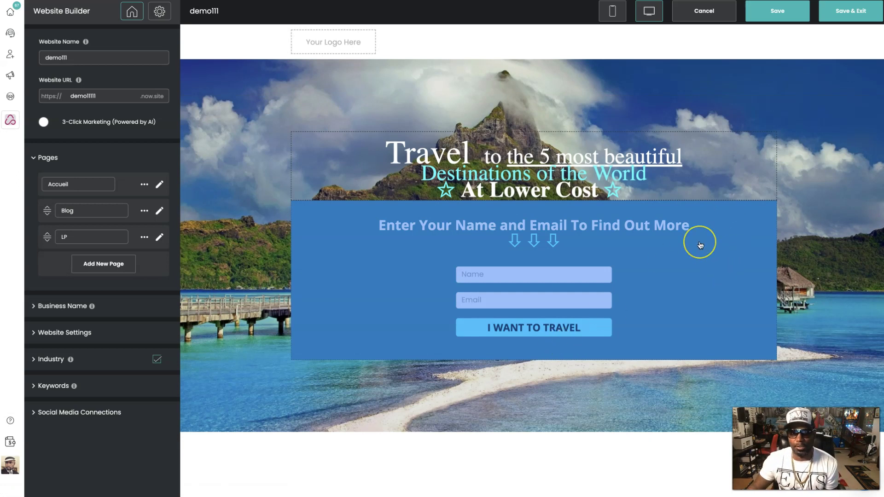
scroll(701, 245, down, 1)
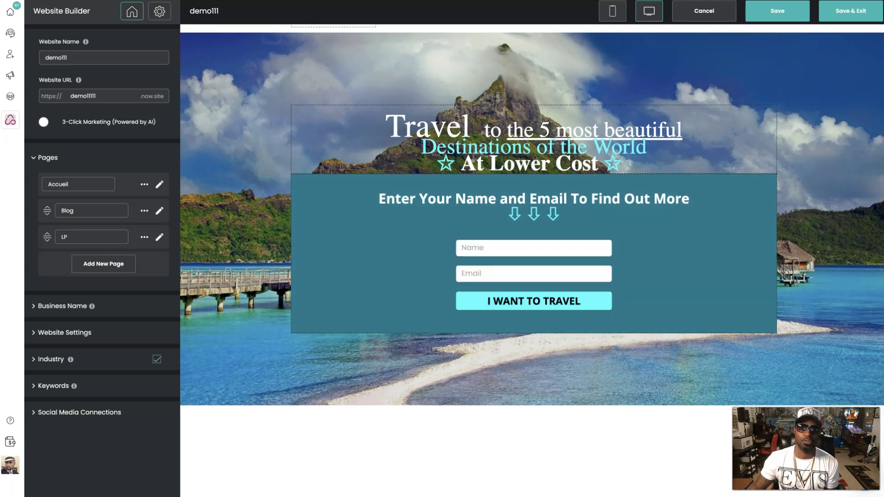
click(548, 197)
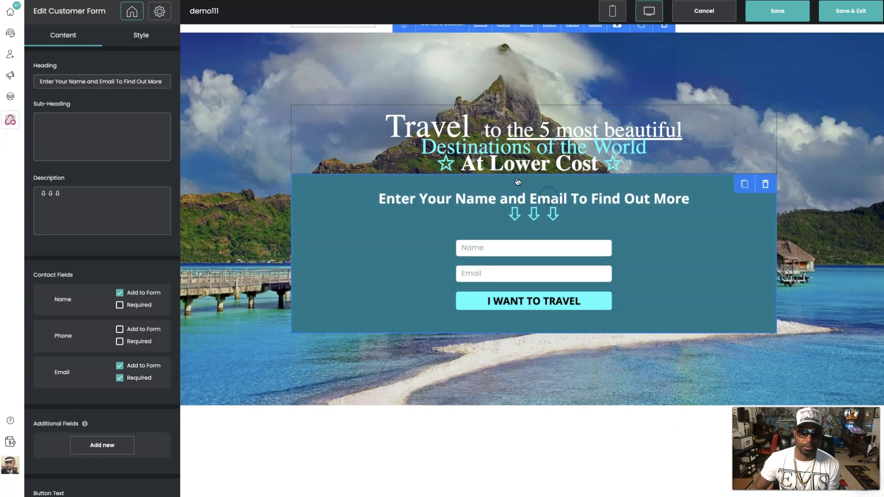
- Replace the form heading with 'Type Your Name Below'
triple_click(98, 82)
click(99, 82)
drag(40, 82, 52, 82)
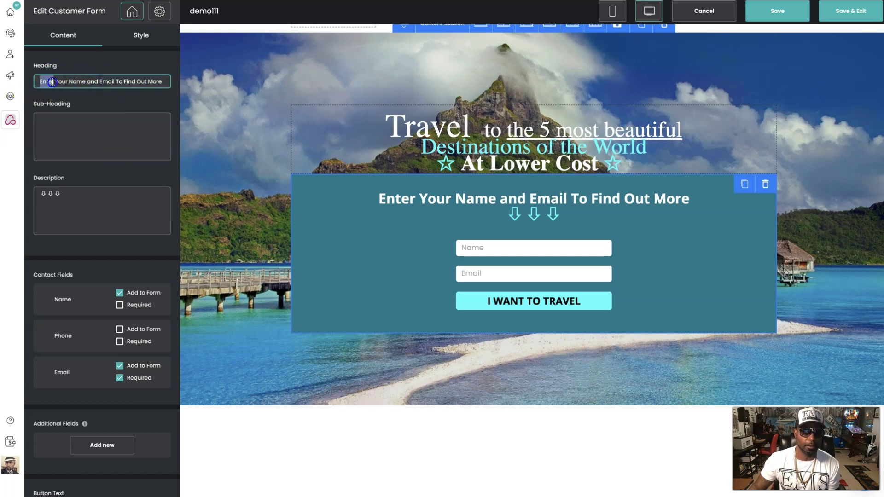
triple_click(52, 82)
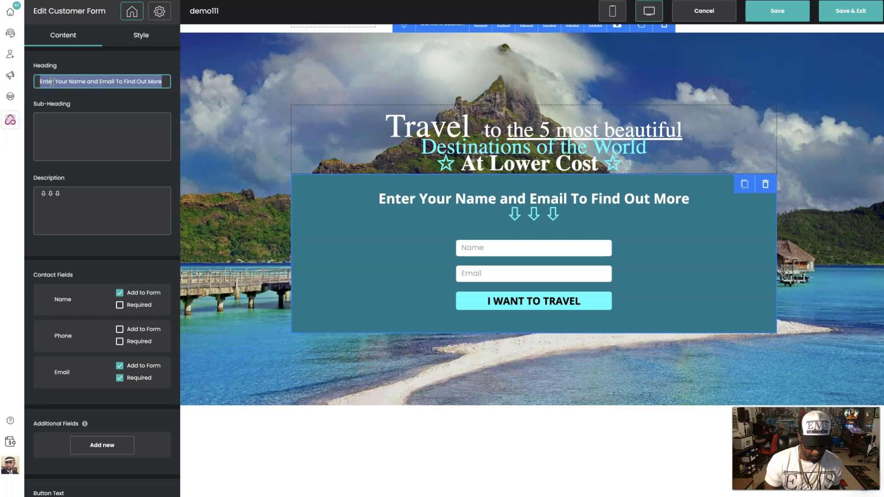
click(47, 130)
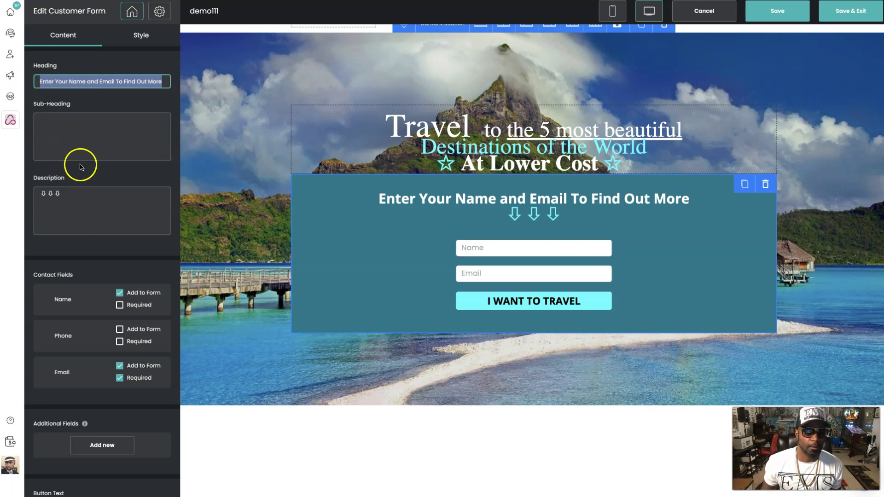
drag(81, 129, 132, 97)
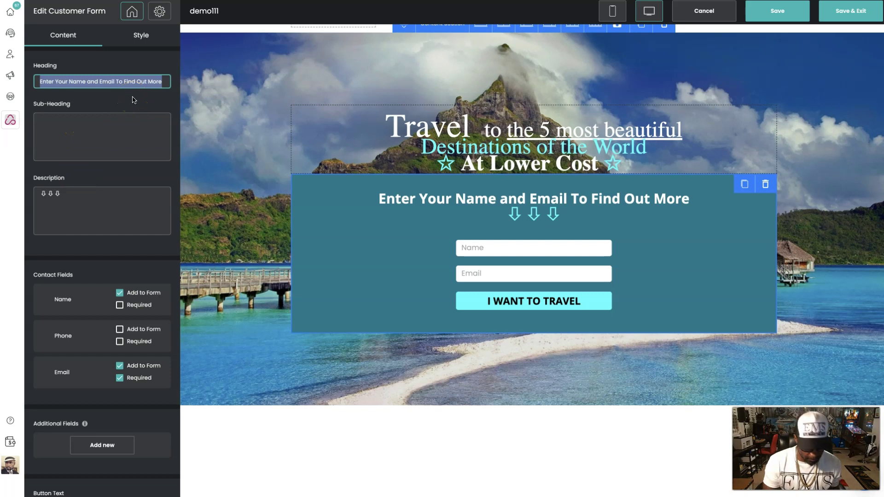
text(Typ)
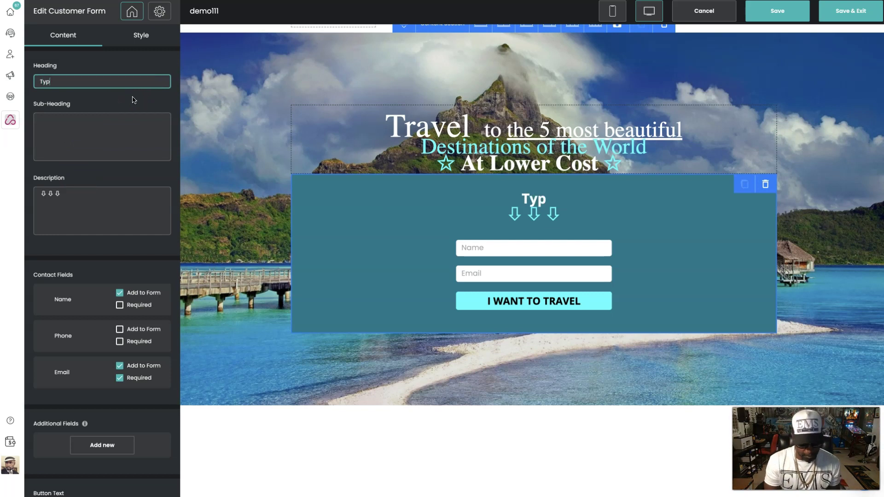
text(e Your N)
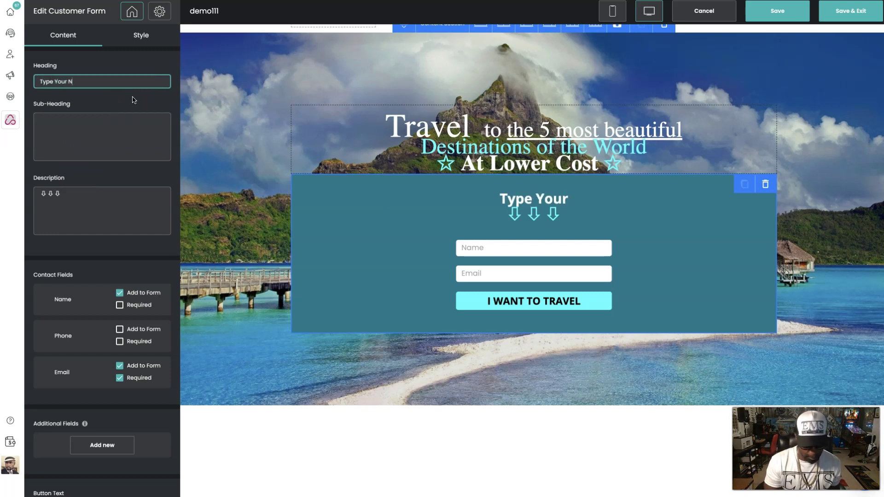
text(ame Below)
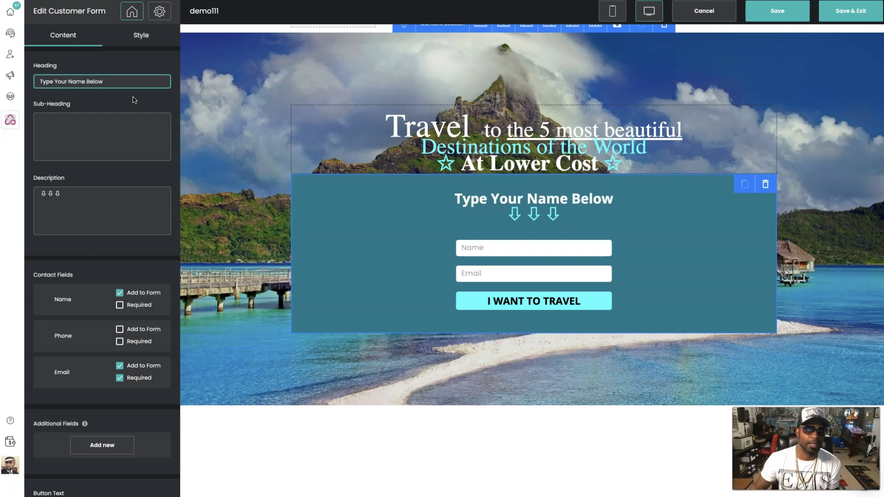
- Paste a smiley after the three arrows in the description, then save the site
click(90, 204)
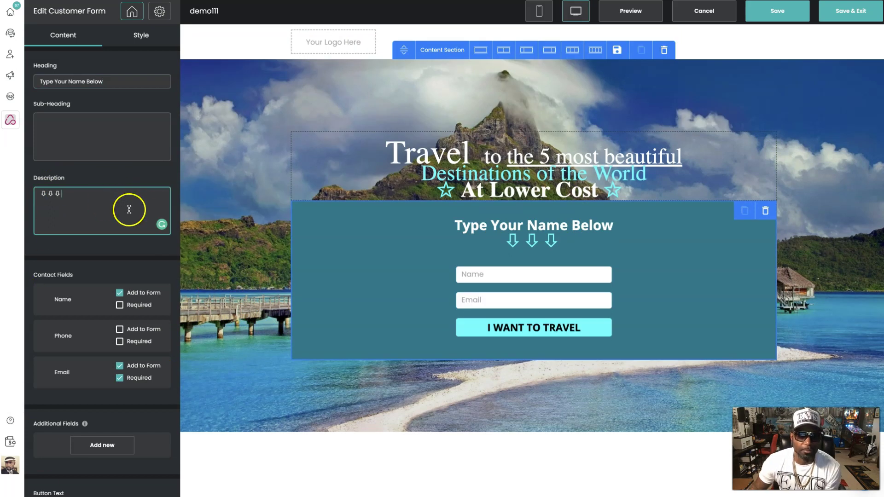
click(99, 195)
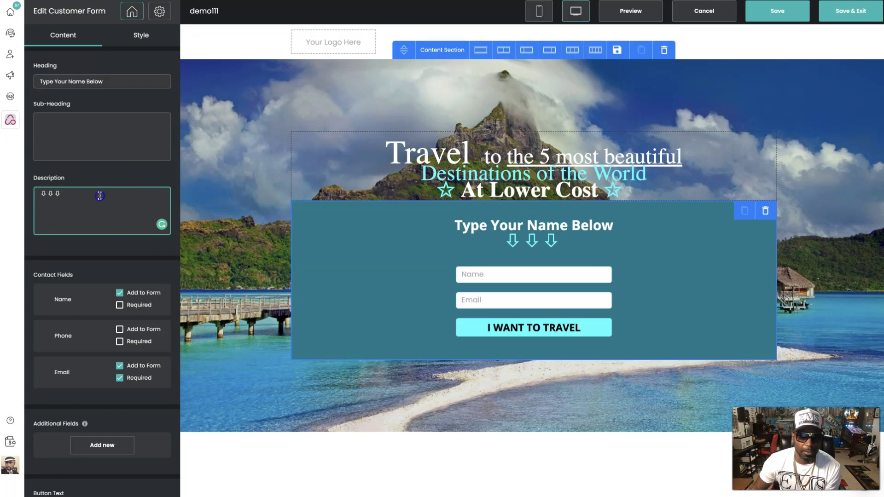
text(😃)
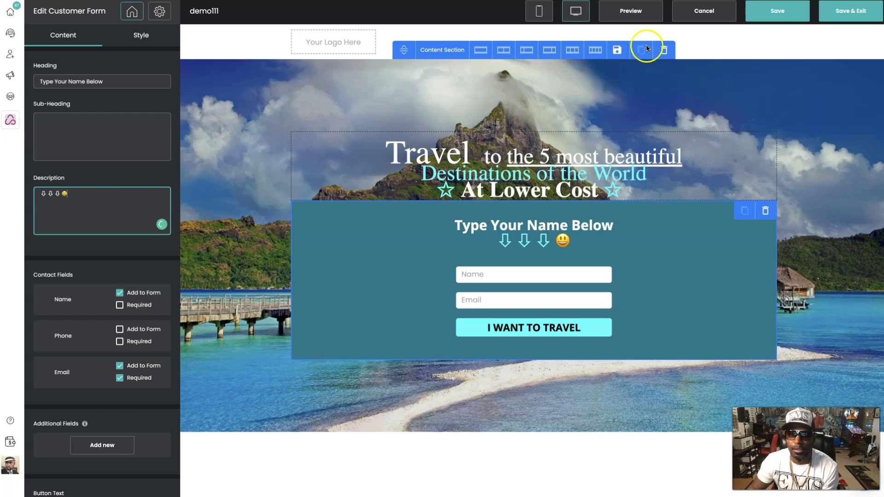
click(776, 10)
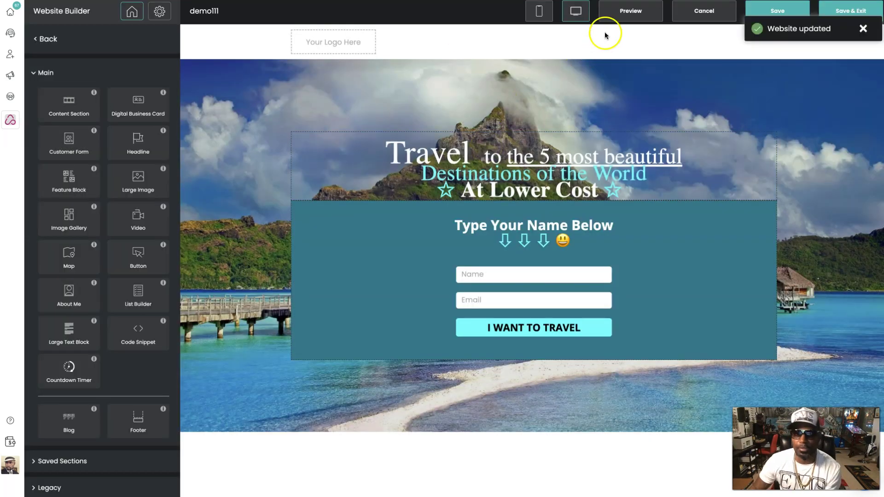
click(634, 14)
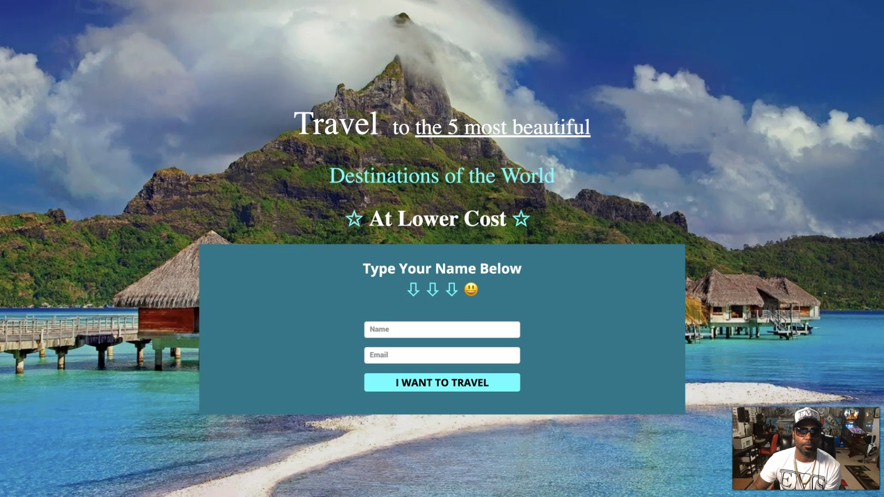
key(Escape)
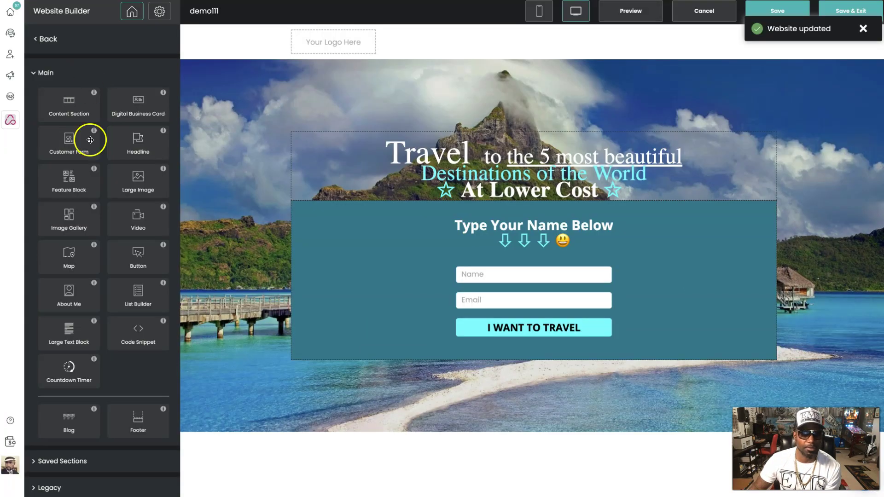
scroll(176, 262, down, 1)
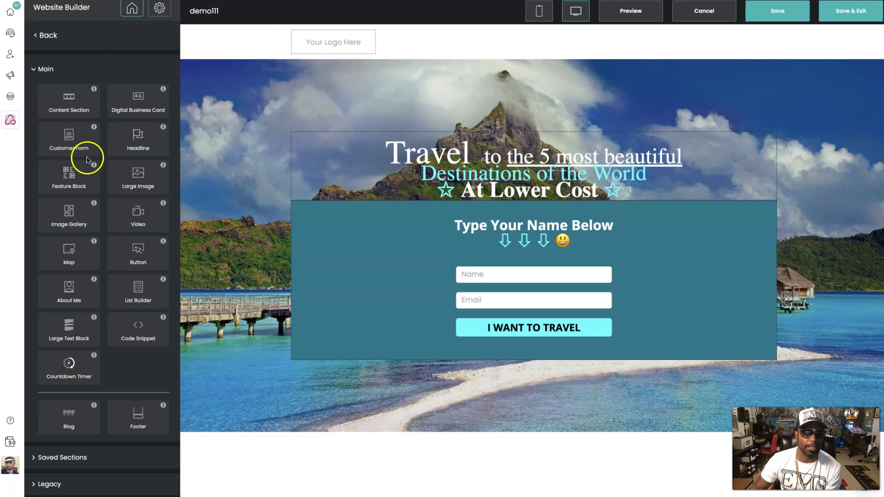
- Add a Headline block at the page top reading 'HEADLINE GOES HERE'
drag(136, 140, 476, 92)
click(61, 87)
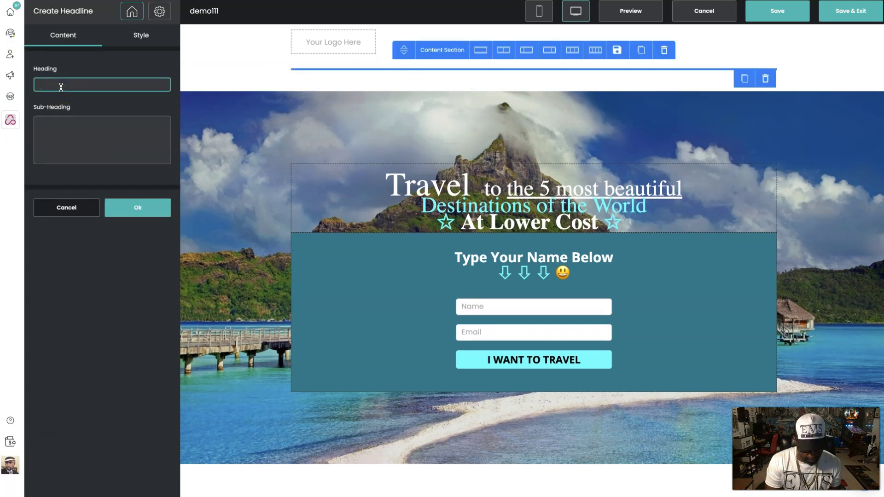
text(HEADL)
text(INE )
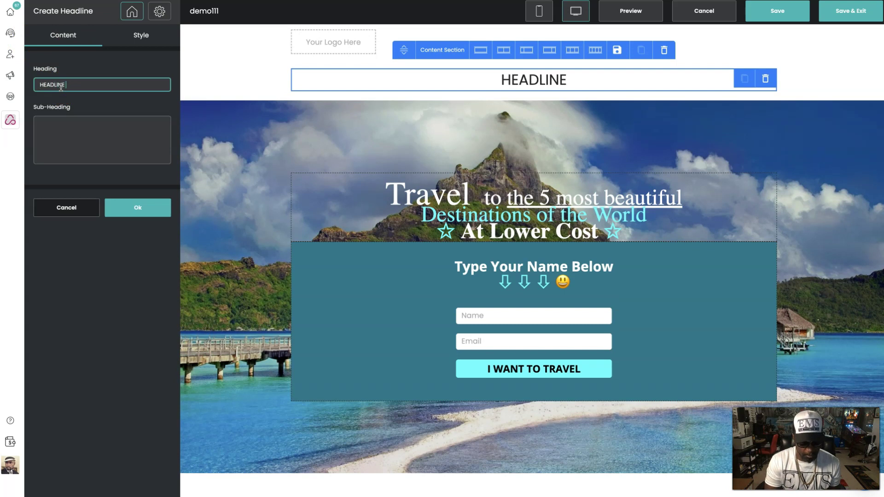
text(GOES HERE)
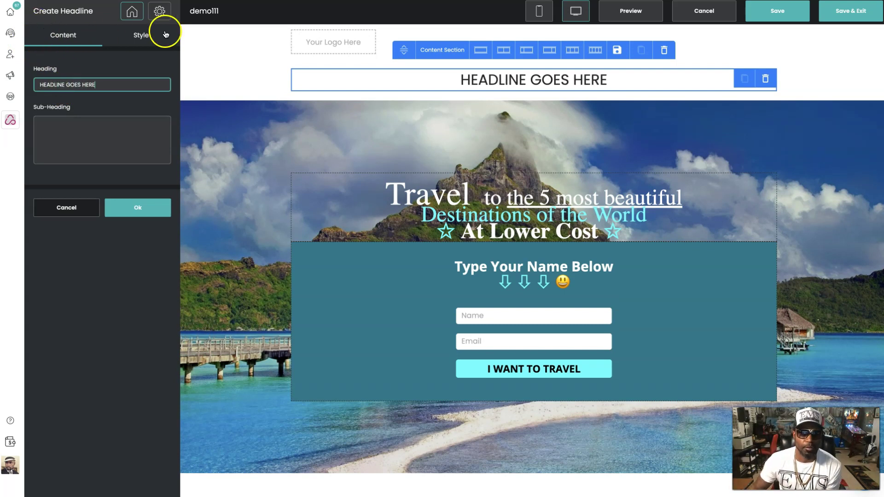
- Style the headline bold, red #f40a0a, at 79 px
click(143, 37)
click(94, 67)
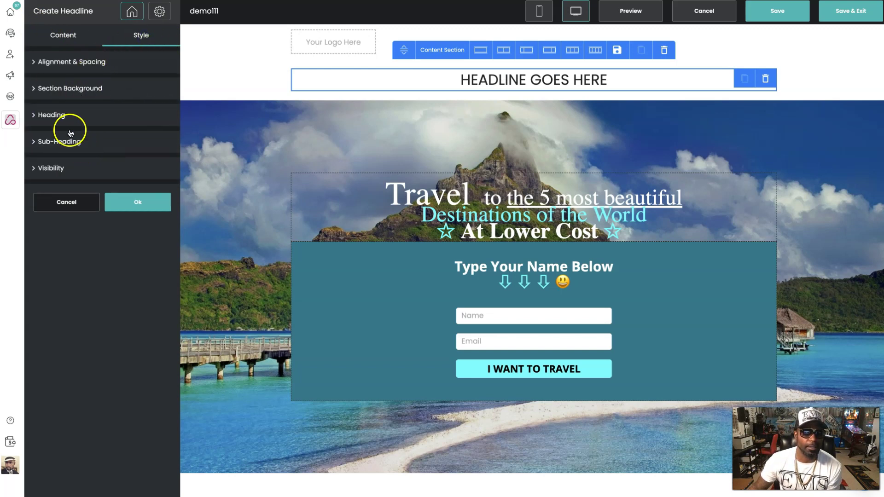
click(57, 116)
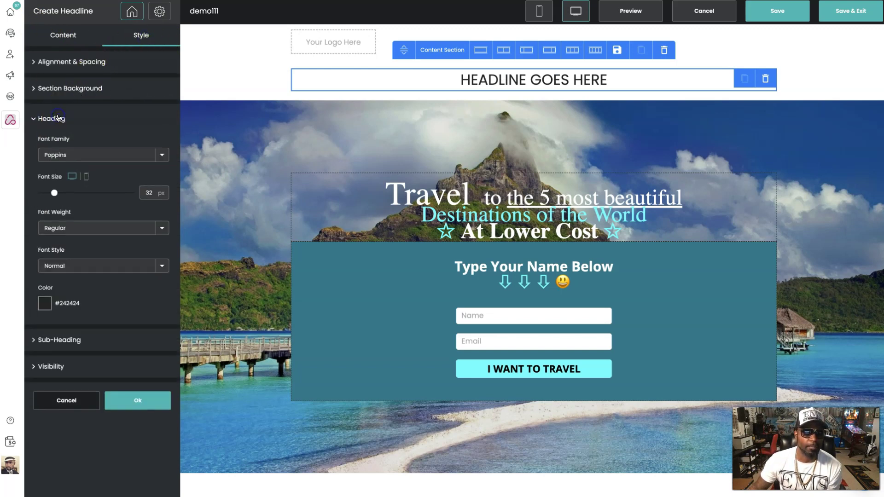
click(162, 227)
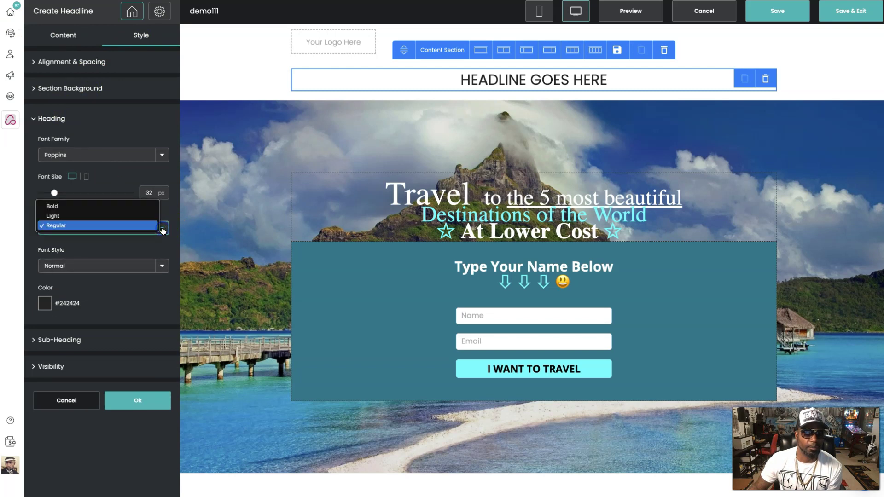
click(102, 206)
click(44, 305)
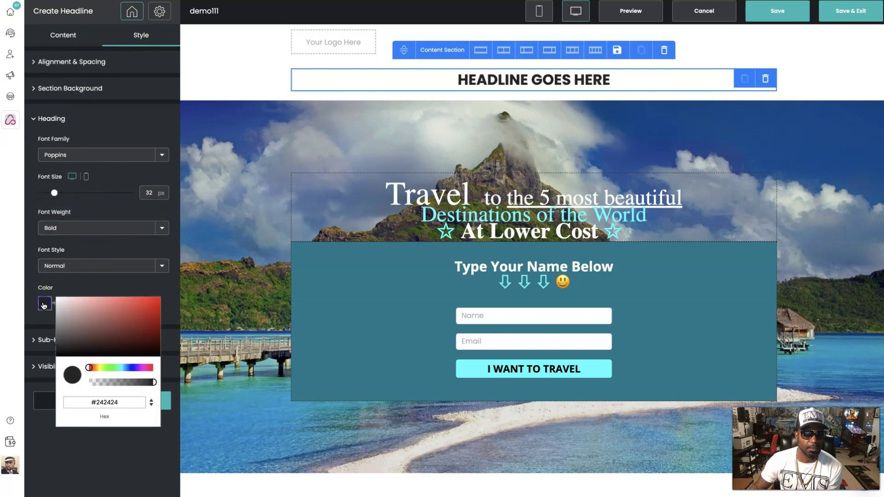
click(156, 300)
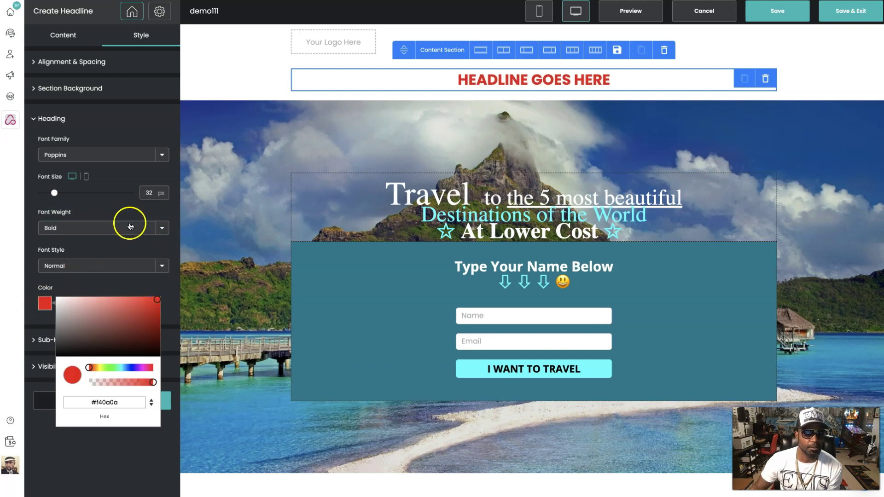
drag(54, 193, 86, 203)
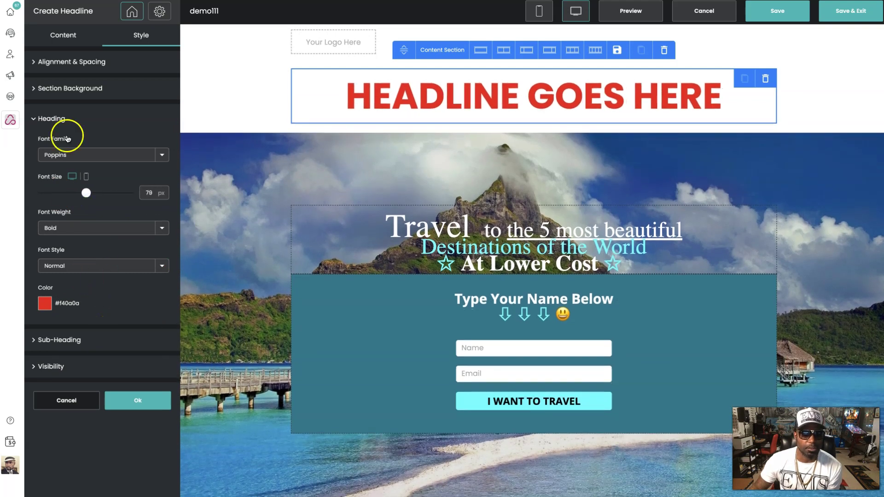
- Give the headline section a solid black #131111 background and apply it
click(38, 88)
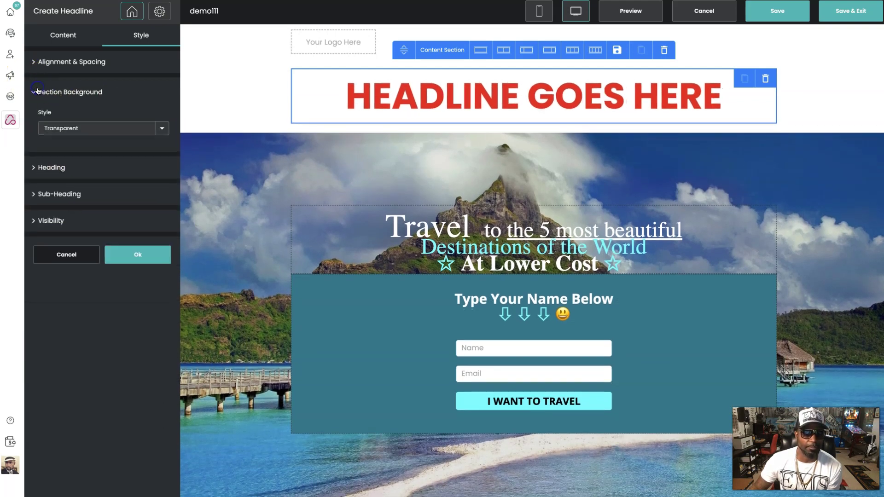
click(78, 131)
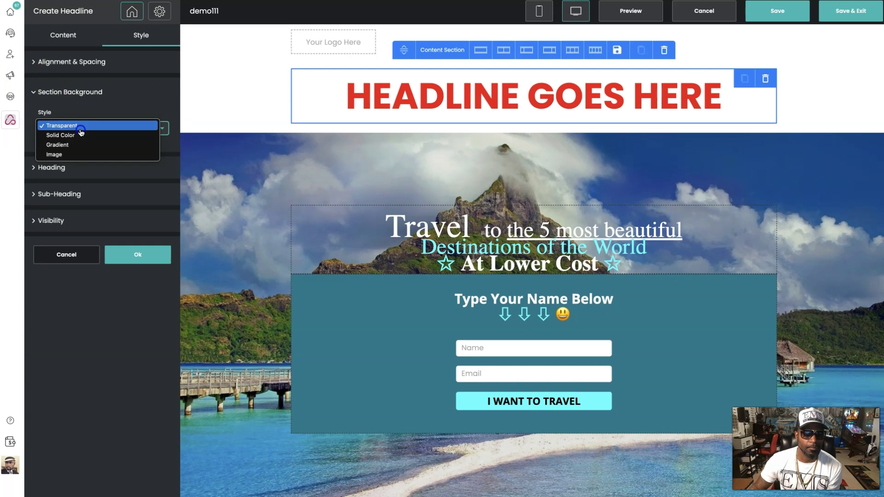
click(127, 135)
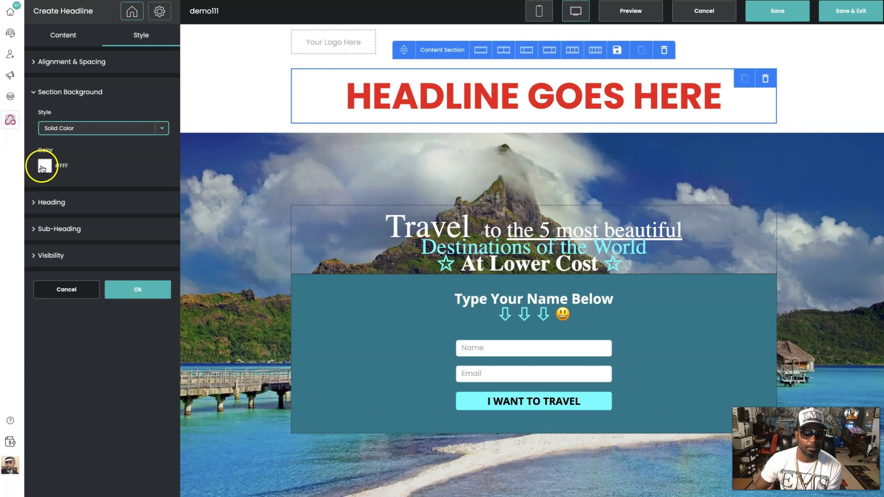
click(43, 168)
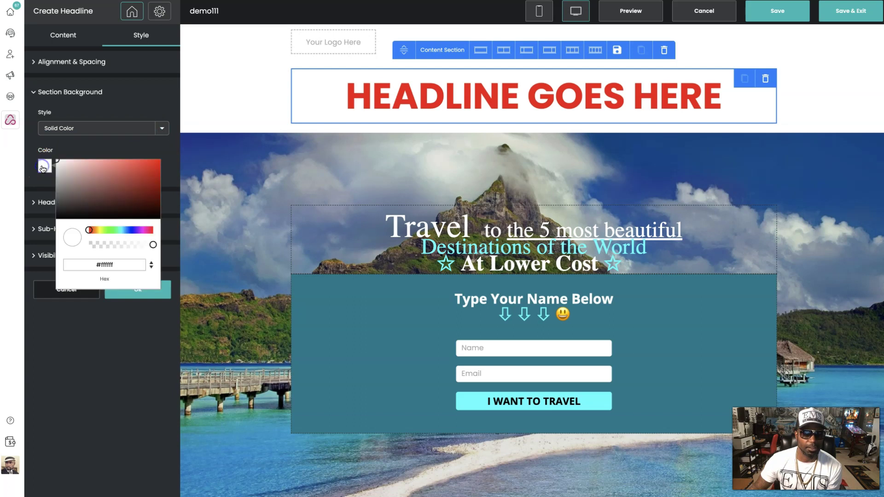
click(63, 216)
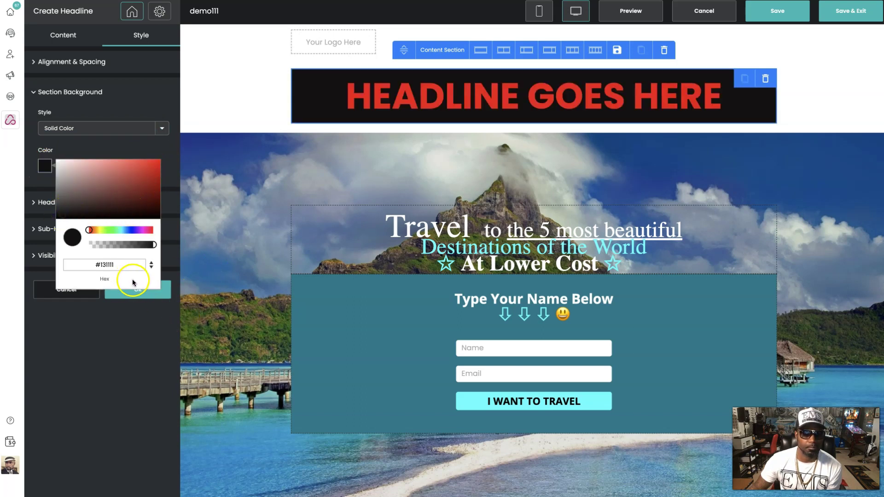
click(166, 146)
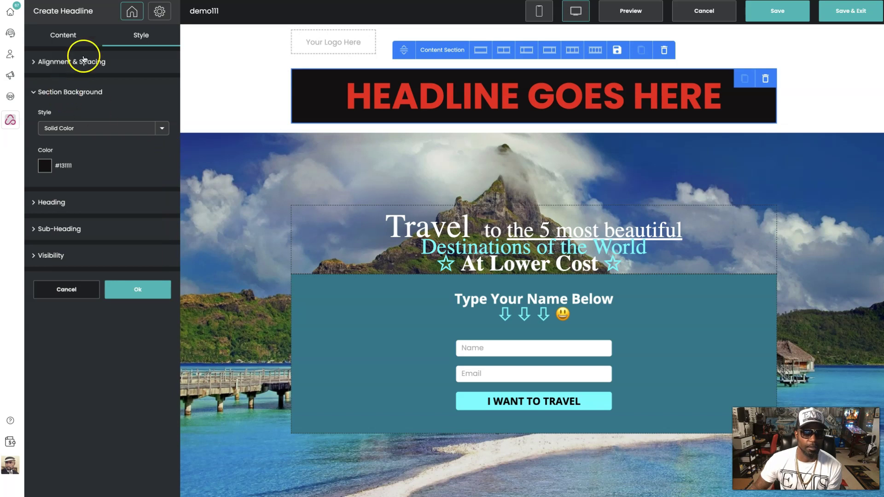
click(57, 61)
click(226, 79)
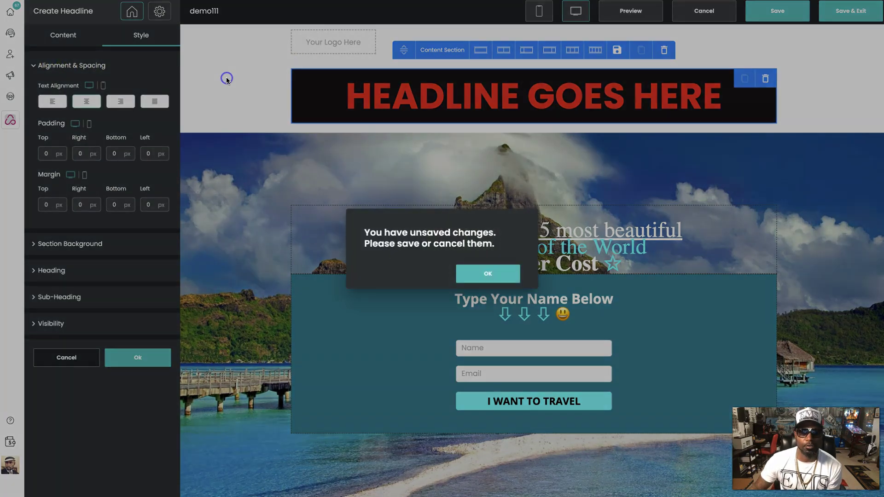
click(491, 276)
click(131, 358)
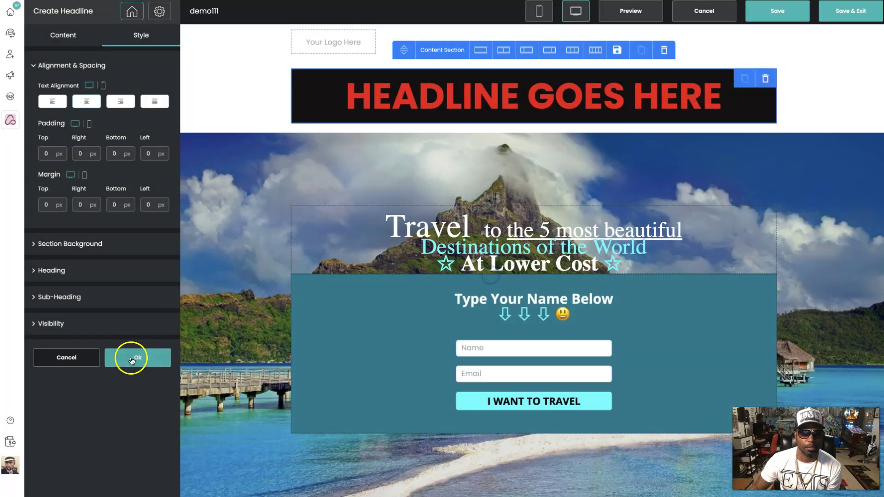
- Change the headline section width from Container to Full Width
click(410, 75)
click(441, 51)
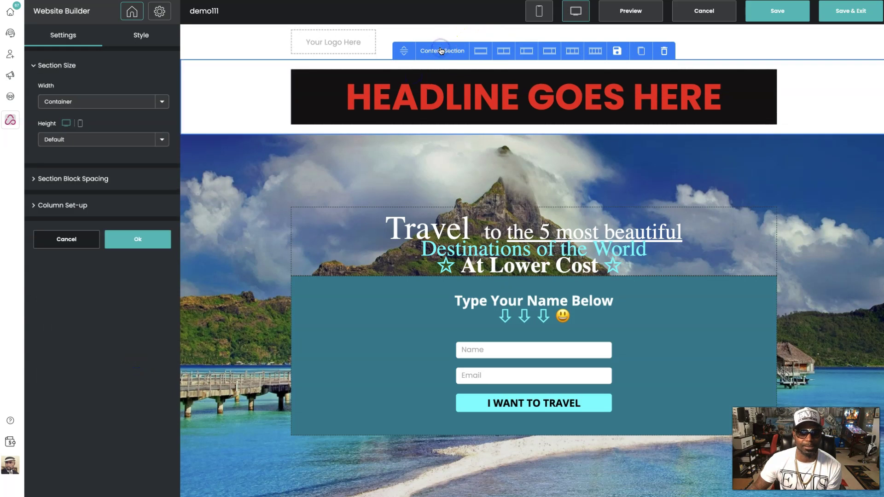
click(161, 101)
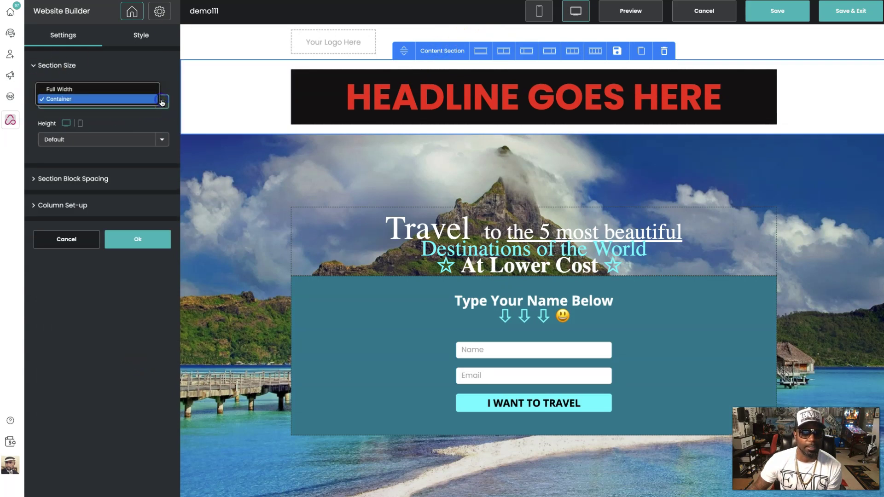
click(132, 89)
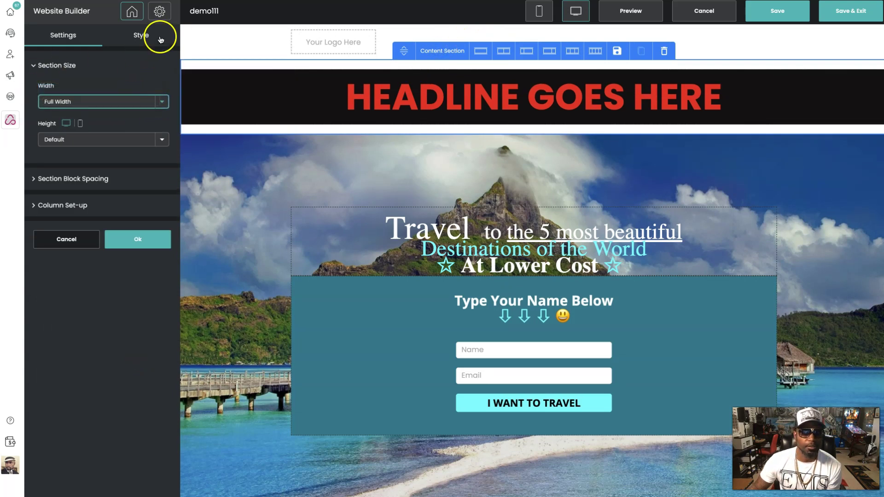
- Confirm the full-width change, then copy the Nowsite 50% Off YouTube video's share link
click(138, 239)
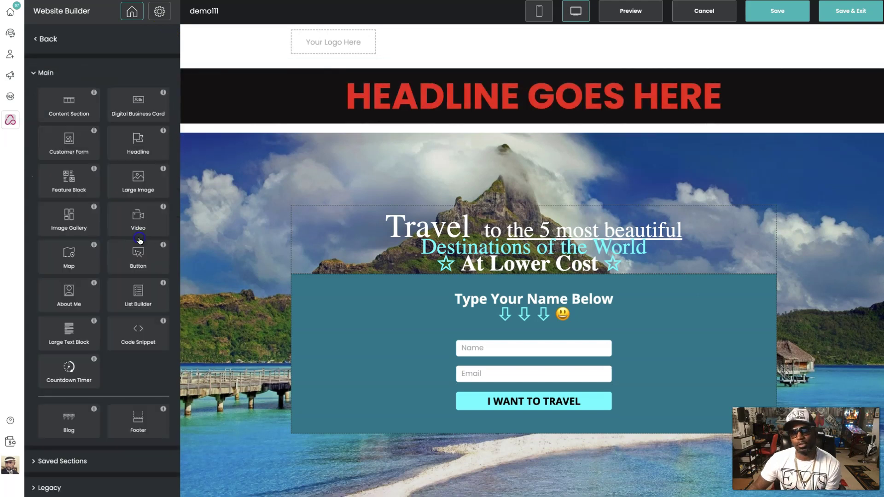
scroll(453, 223, down, 1)
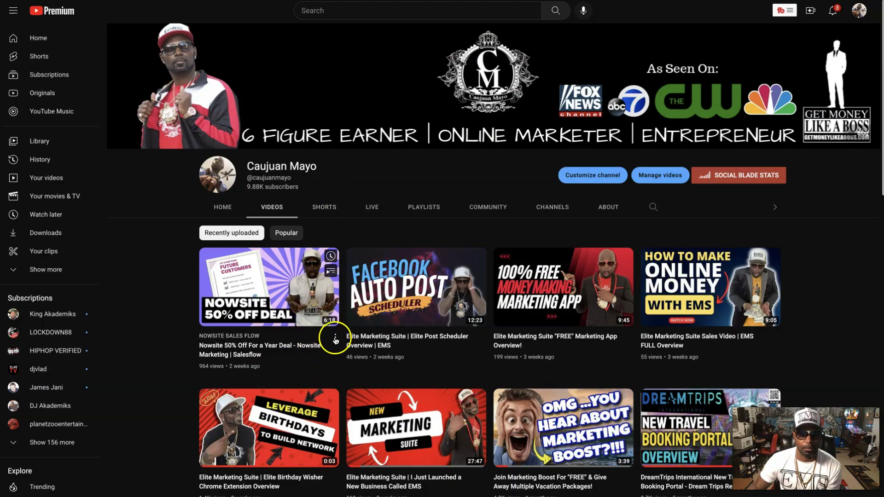
click(335, 339)
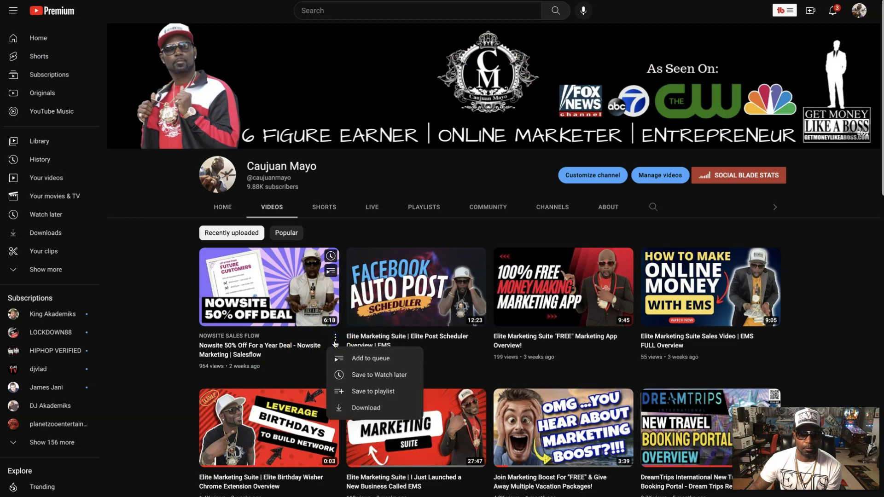
click(335, 341)
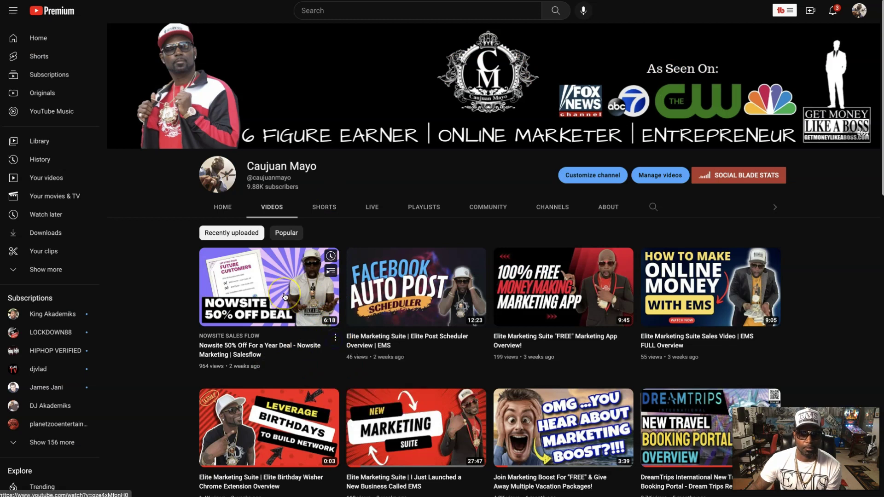
click(285, 296)
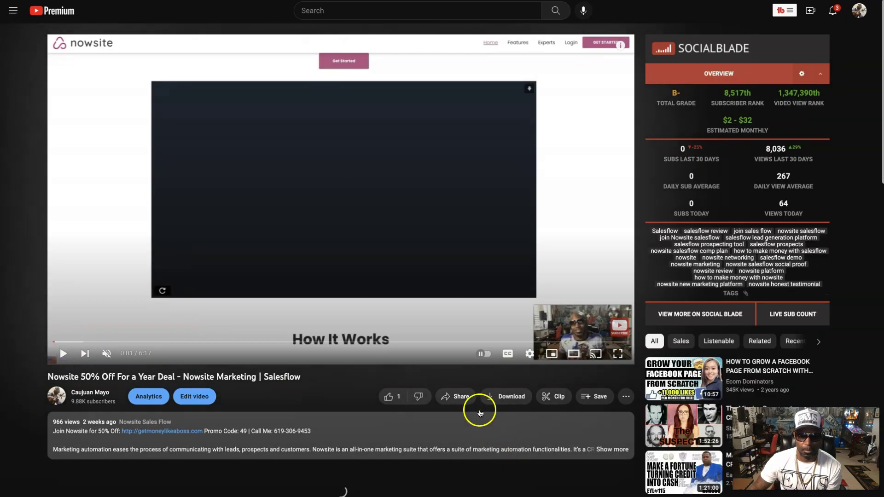
click(458, 397)
click(531, 300)
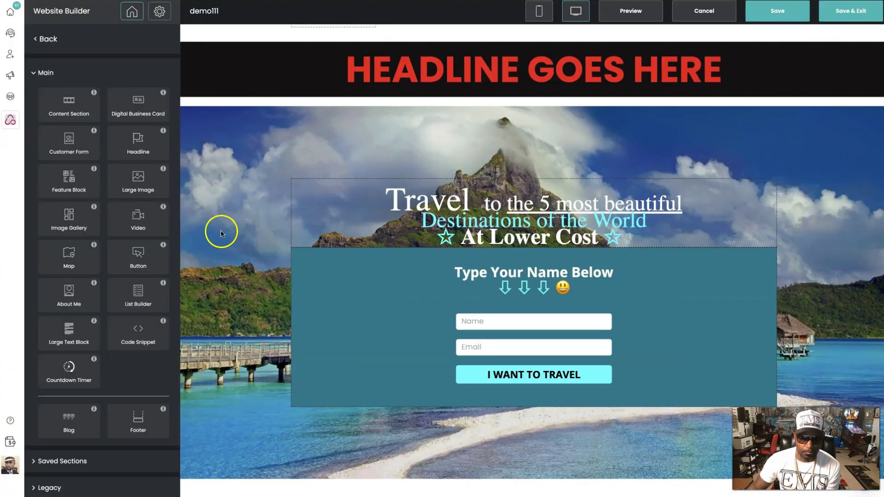
- Add a Video block under the headline using the pasted Nowsite YouTube link
drag(131, 216, 517, 137)
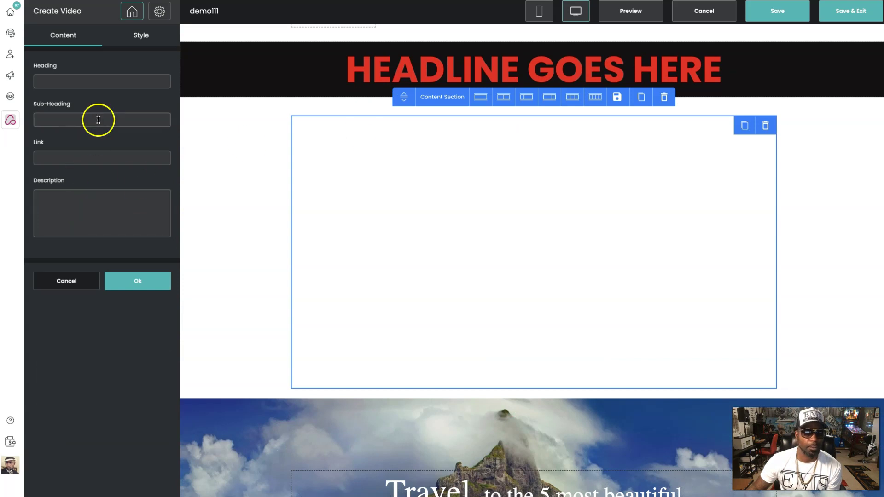
click(68, 157)
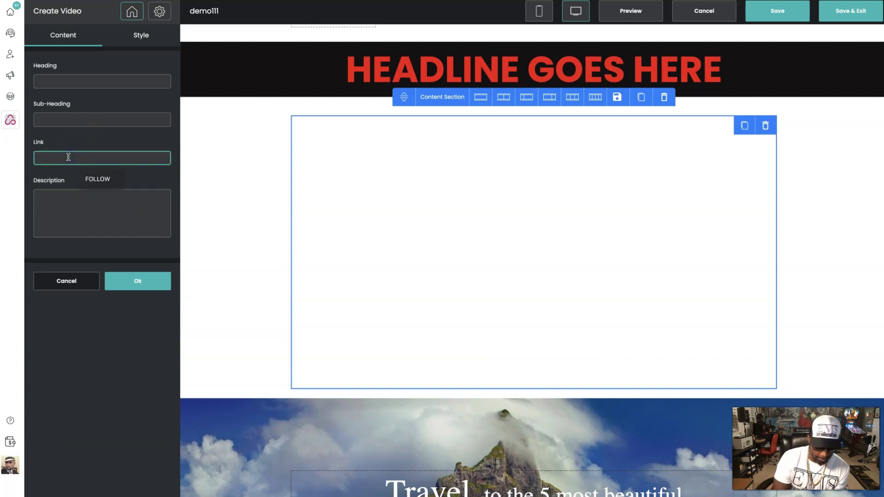
key(ctrl+v)
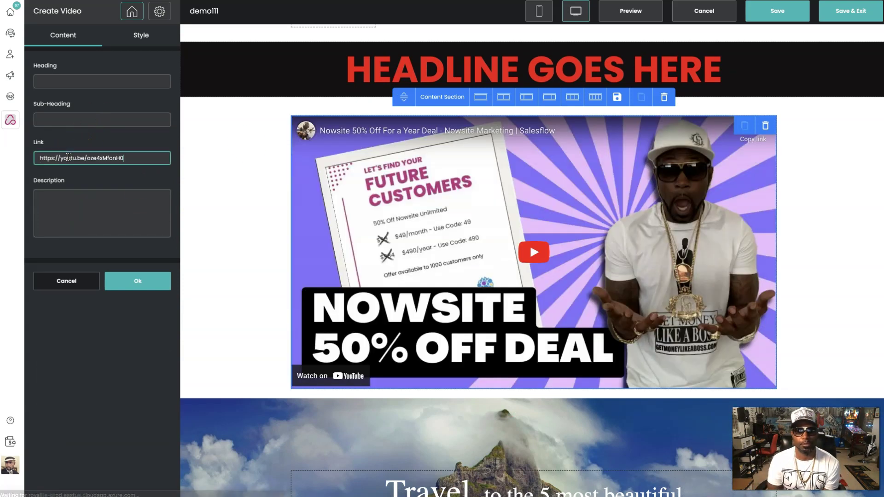
click(137, 288)
scroll(235, 247, down, 3)
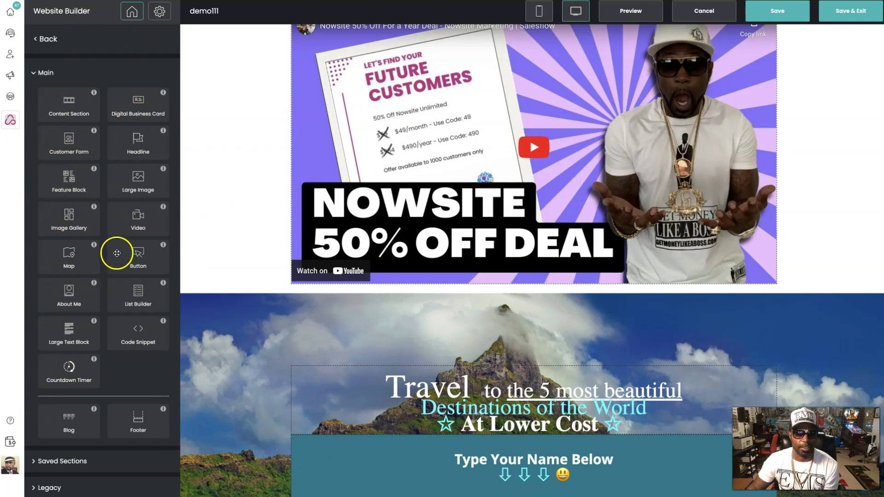
- Add a JOIN HERE button below the video, with its URL pointing to a personal website
drag(128, 258, 539, 293)
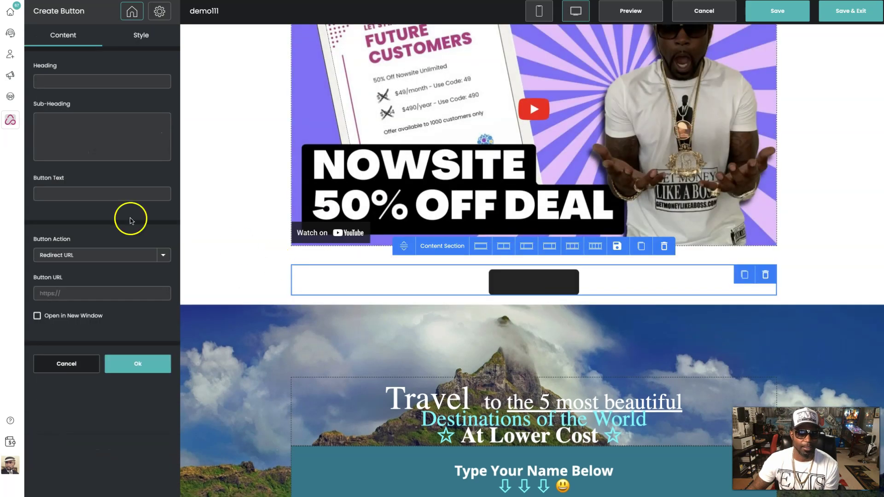
click(61, 190)
text(JOIN HERTE)
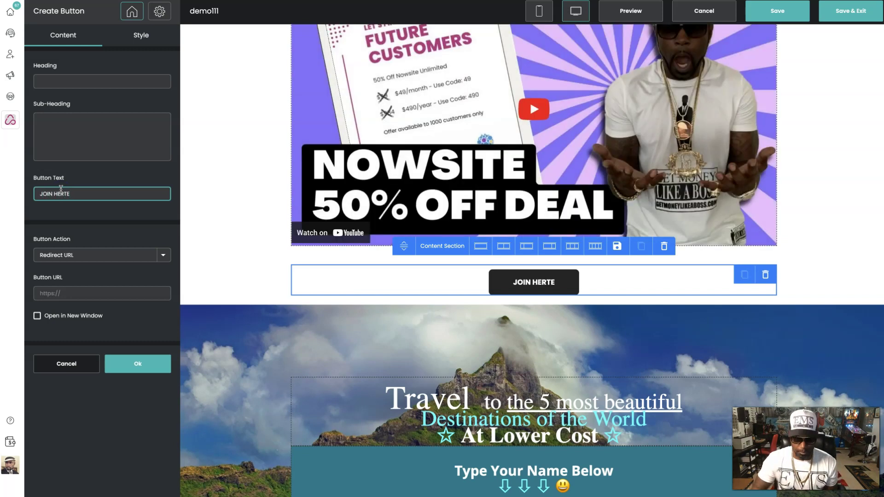
key(BackSpace)
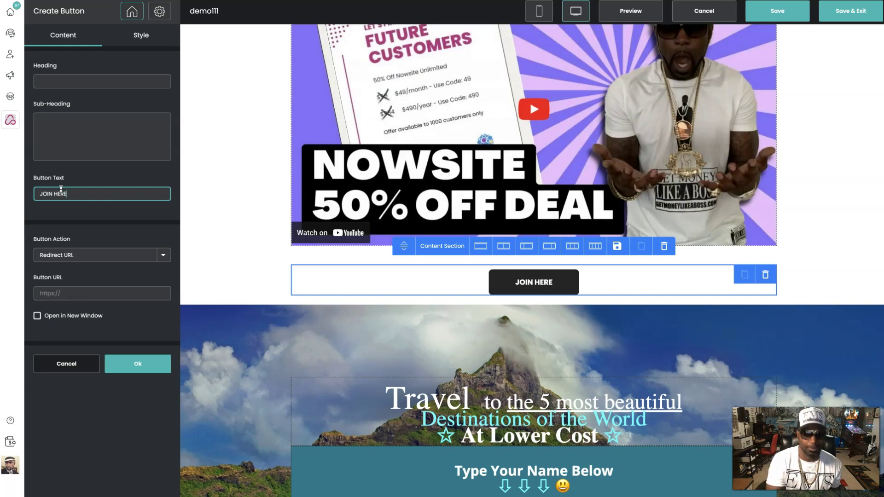
click(80, 294)
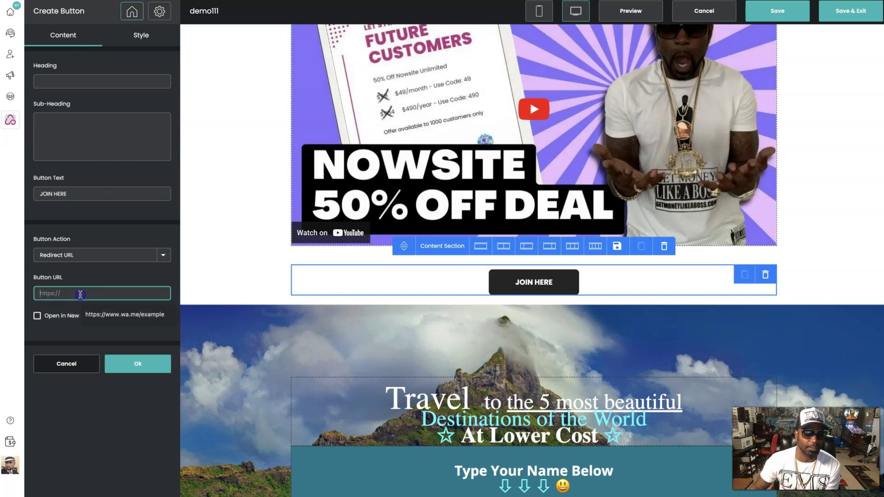
click(43, 311)
click(83, 294)
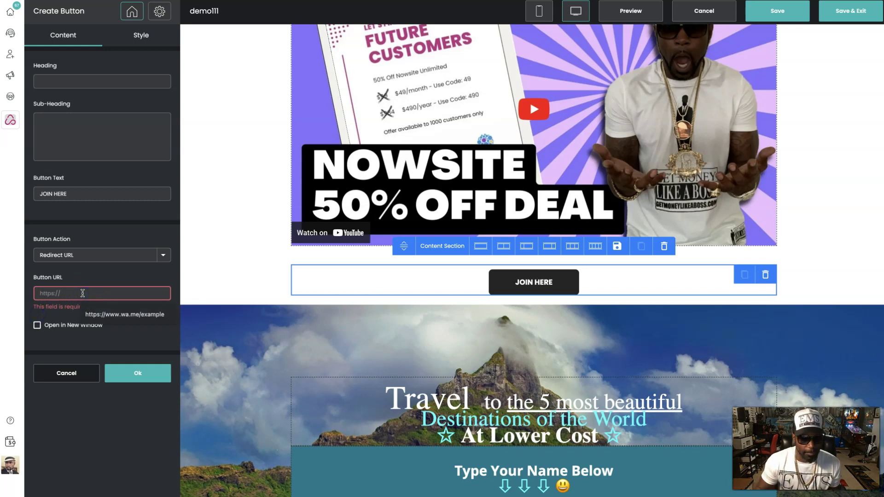
text(HTT)
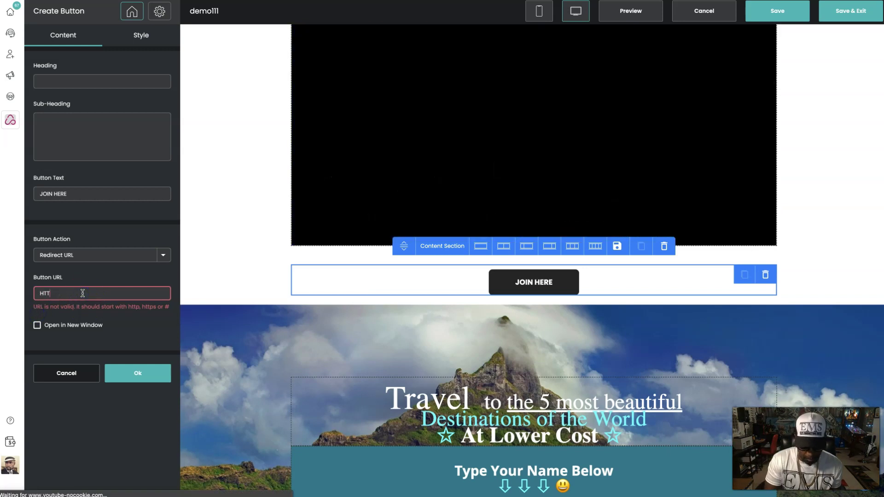
text(P://)
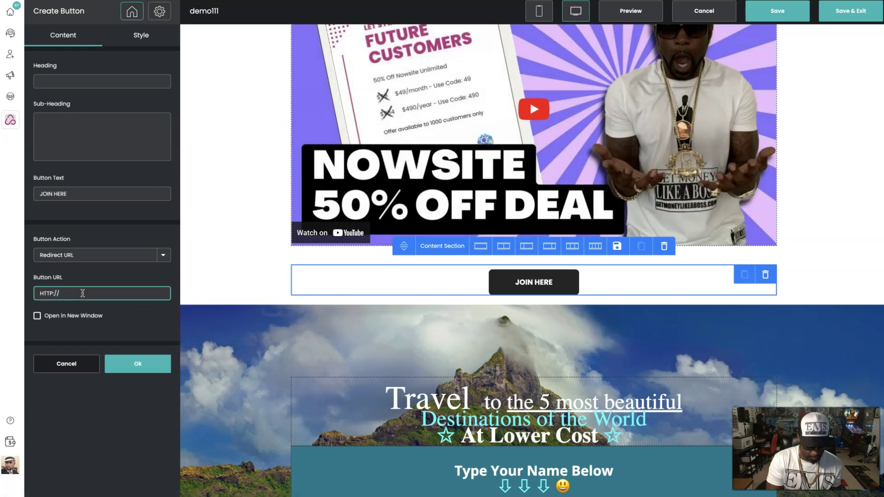
text(CAUJU)
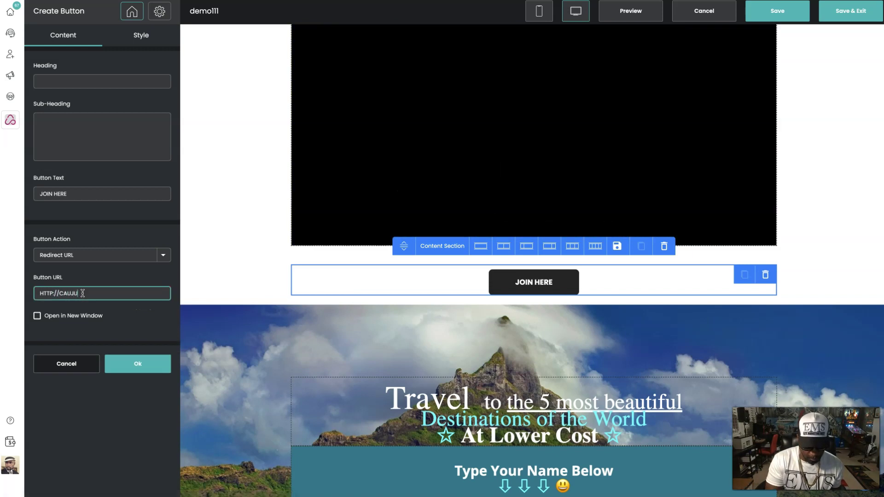
text(AL.COM)
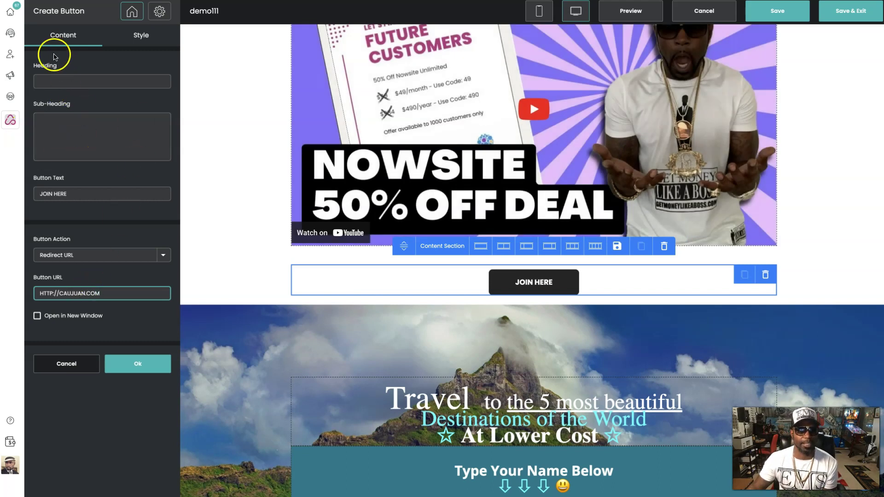
- Give the button block heading 'Join Below' and sub-heading 'Sub text goes Here', then apply
click(69, 81)
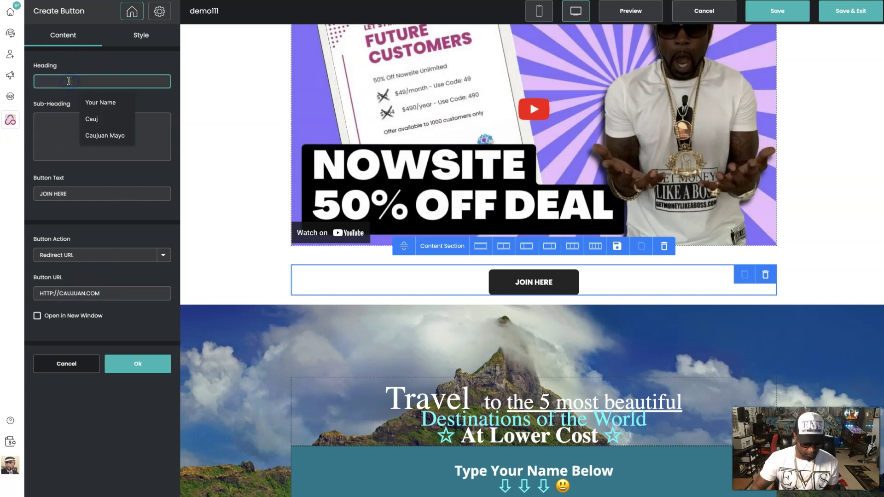
text(Join Below)
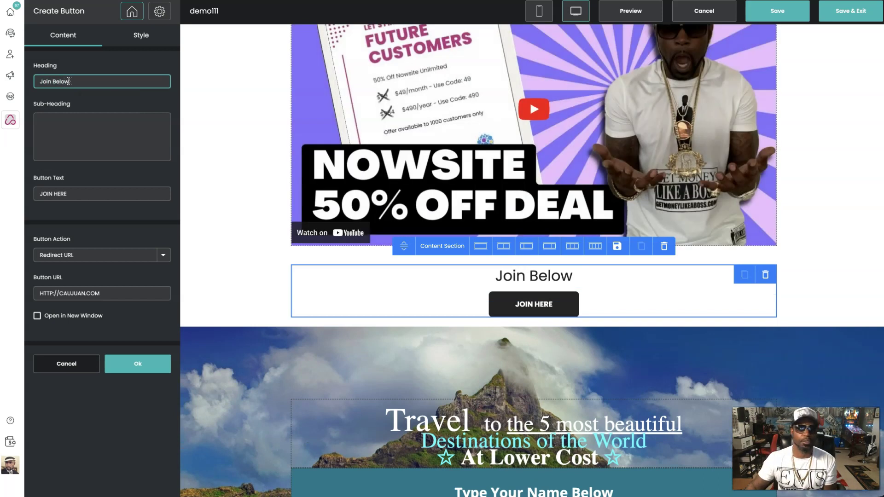
click(72, 135)
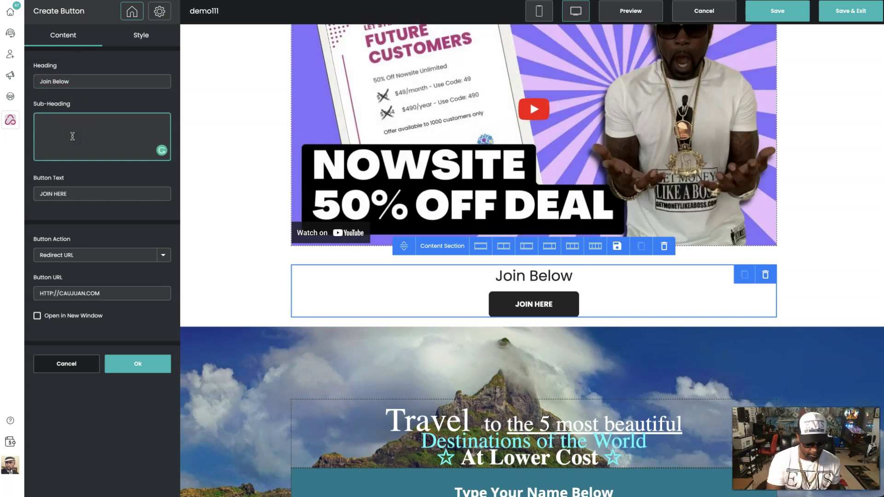
text(Sub text goes Here)
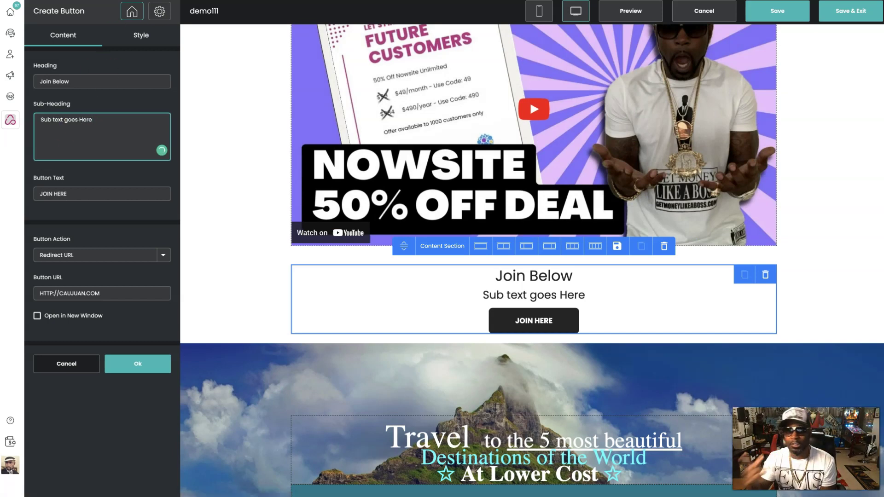
click(142, 369)
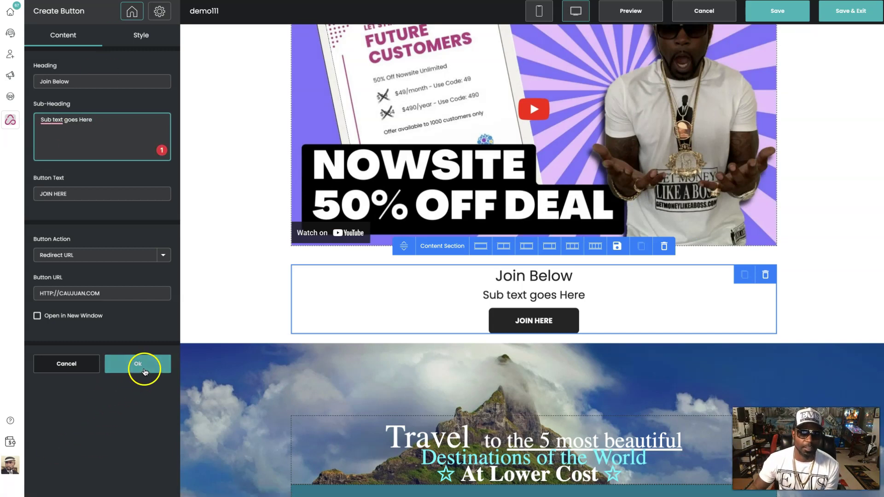
- Save the landing page, preview it live, and test the JOIN HERE button
click(788, 11)
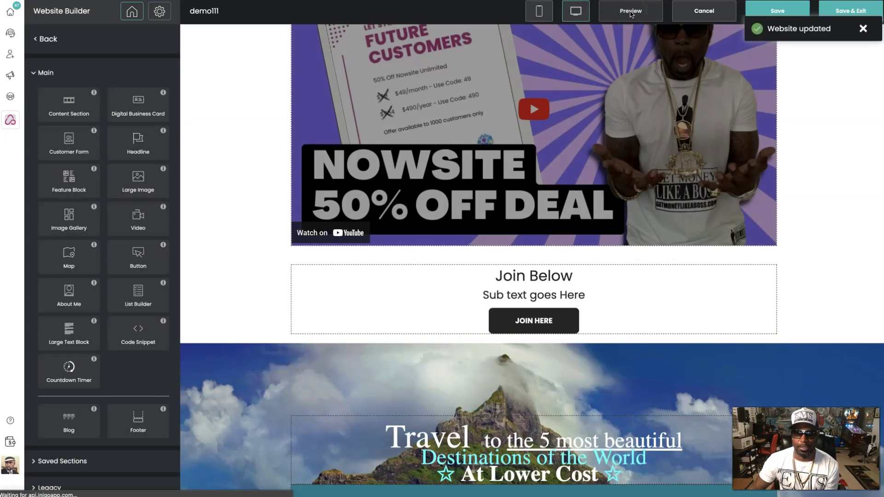
click(630, 12)
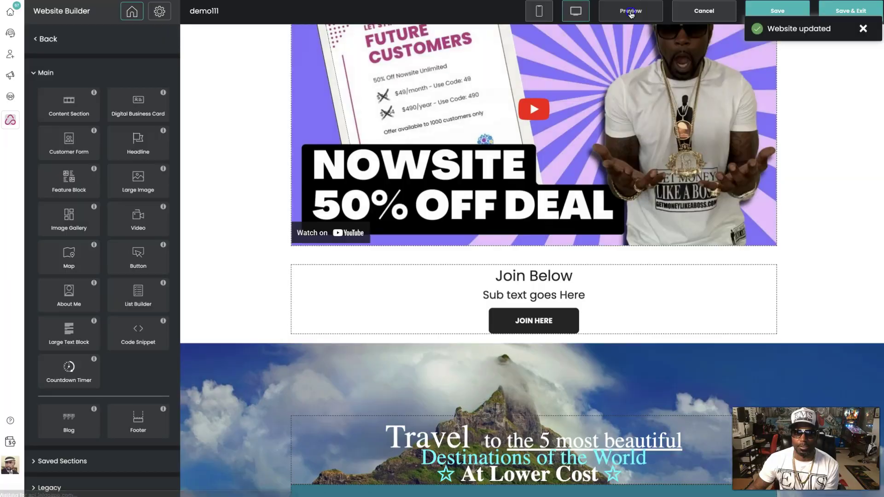
scroll(572, 296, down, 3)
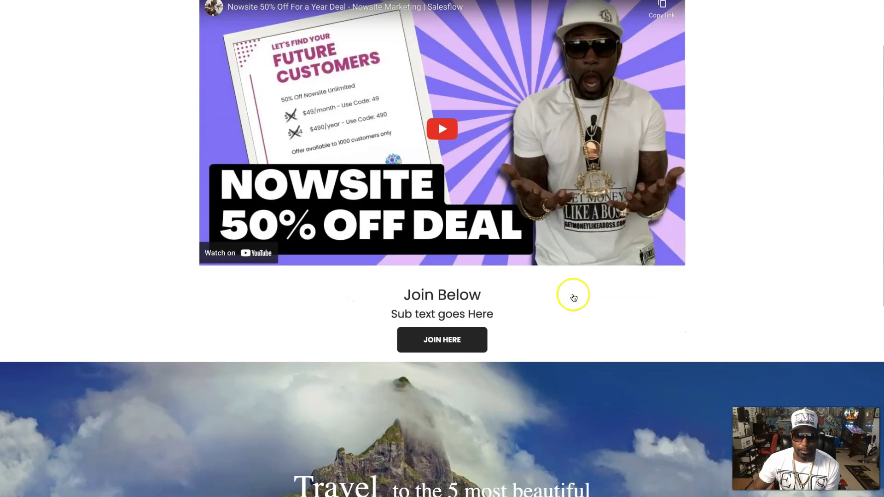
click(441, 288)
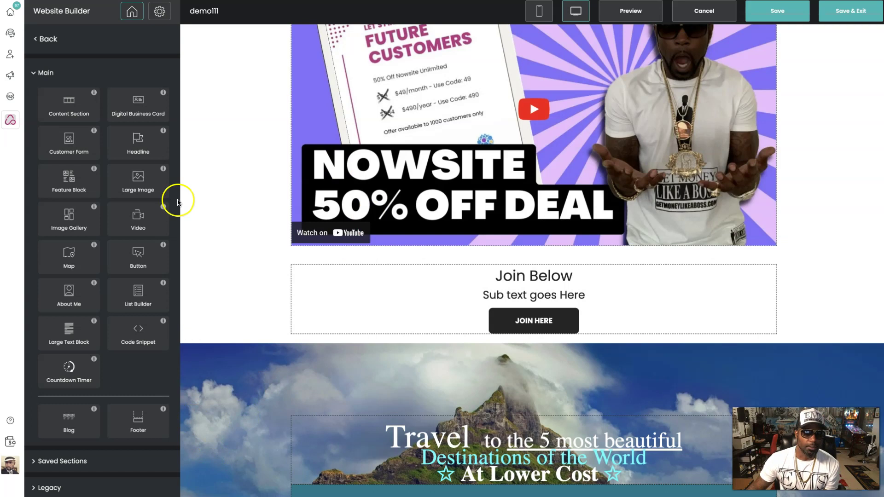
- Drop a countdown timer below Join Below, then discard it unsaved after the save error
drag(69, 380, 609, 318)
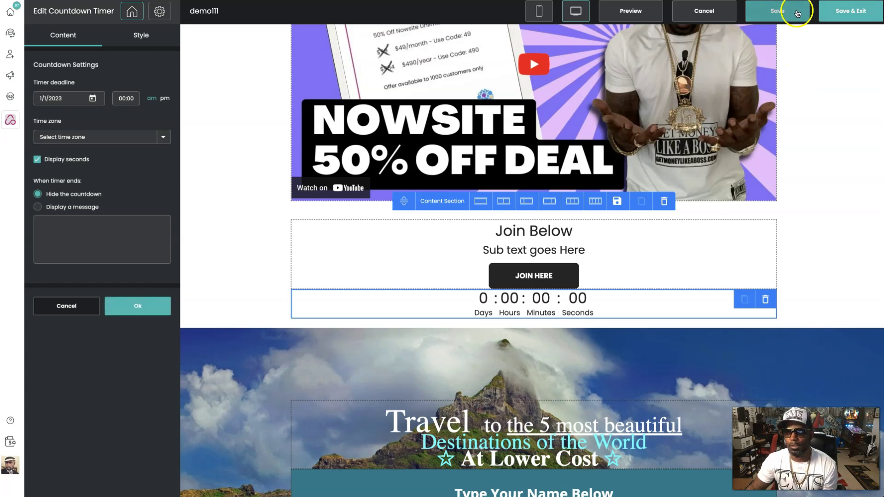
click(849, 17)
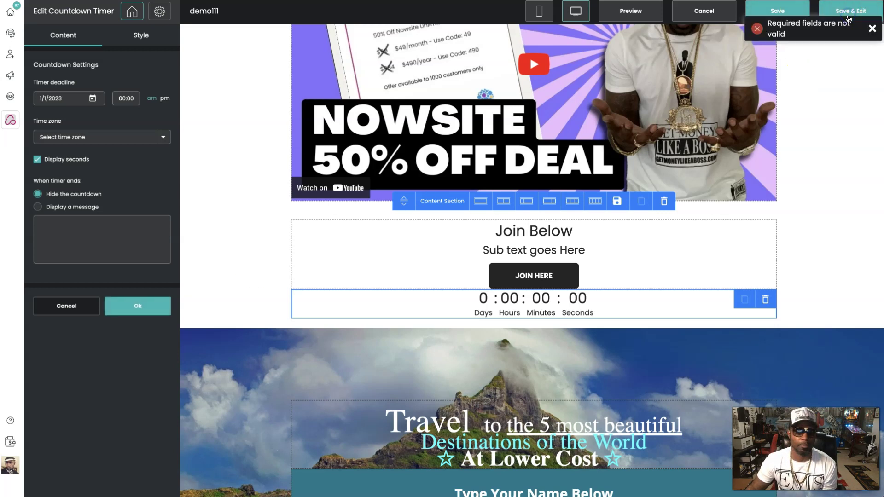
click(702, 11)
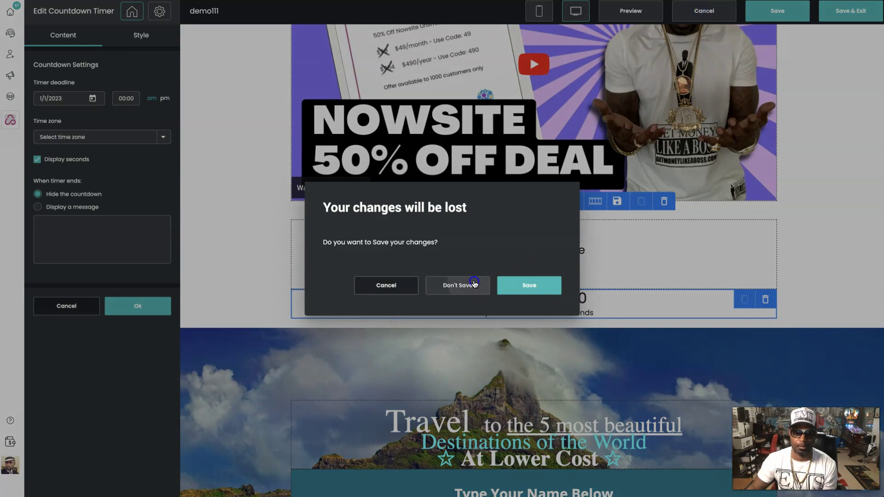
click(475, 285)
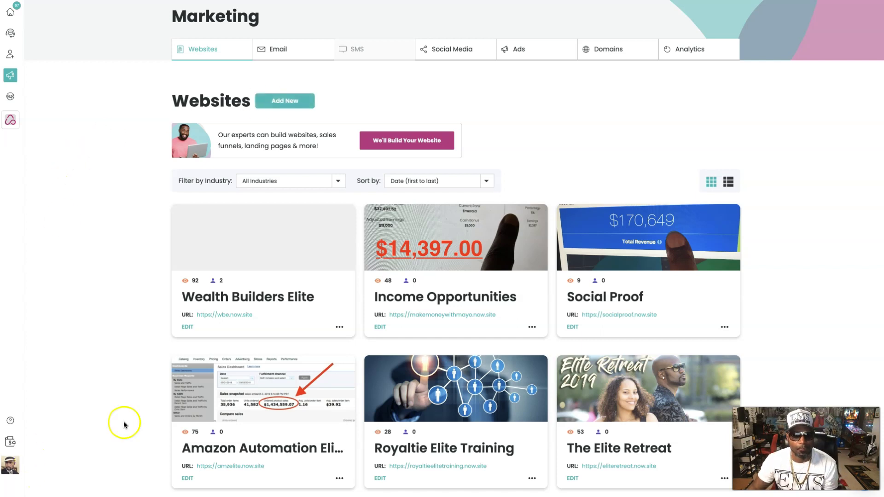
- Start a new website and scroll the template gallery down to Digital Business Card
click(285, 101)
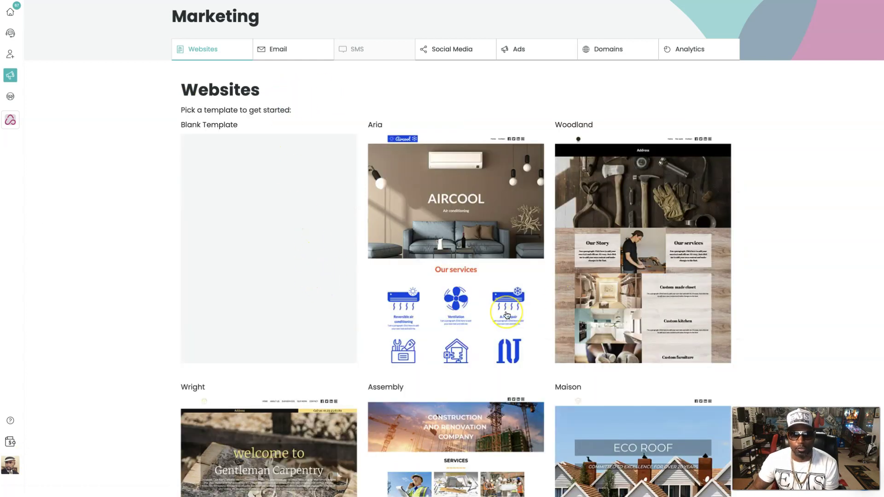
scroll(506, 308, down, 10)
scroll(506, 315, down, 15)
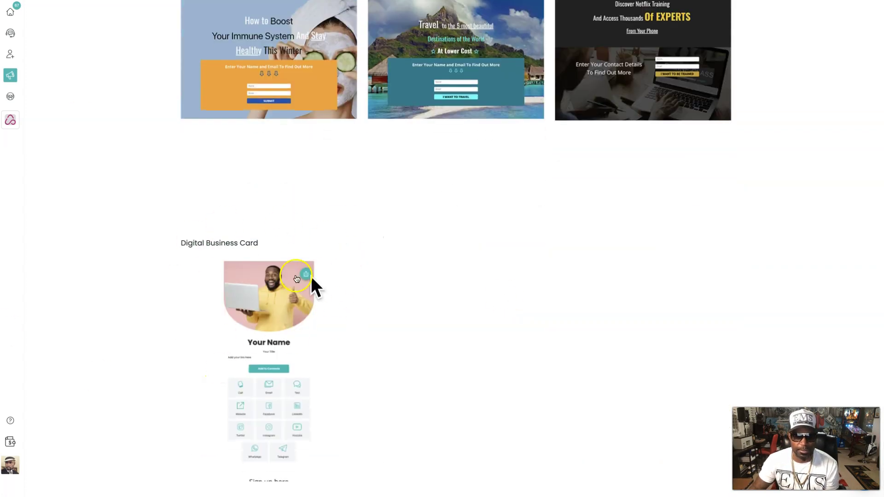
- Choose Digital Business Card, enter business name demo1111 and unique website name demo1111111
click(285, 391)
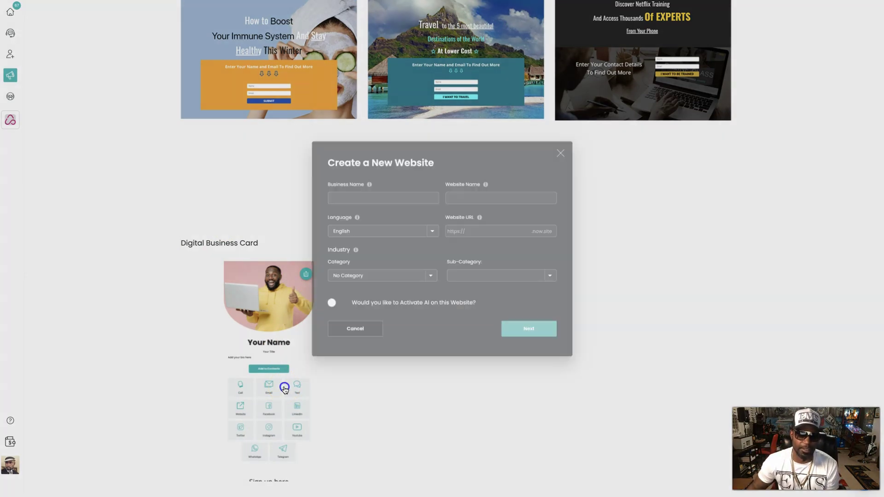
click(335, 190)
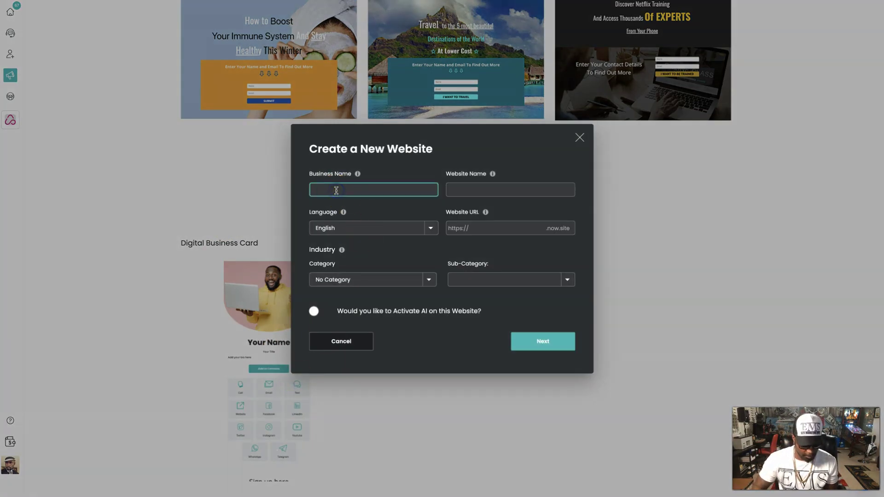
text(demo1111)
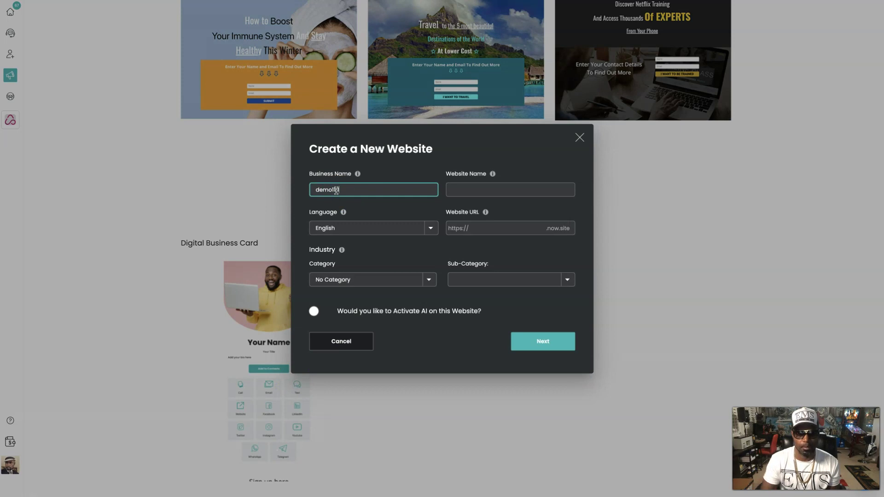
click(492, 187)
text(demo1111)
click(542, 185)
click(494, 229)
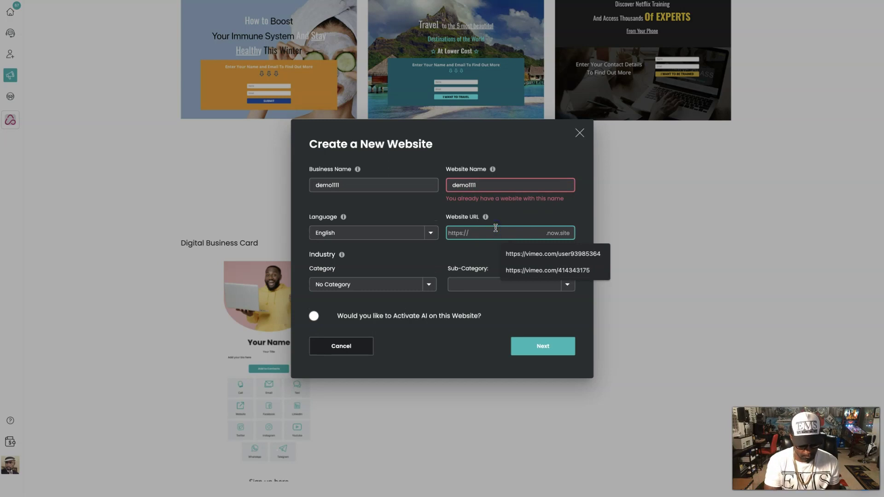
text(demo111111)
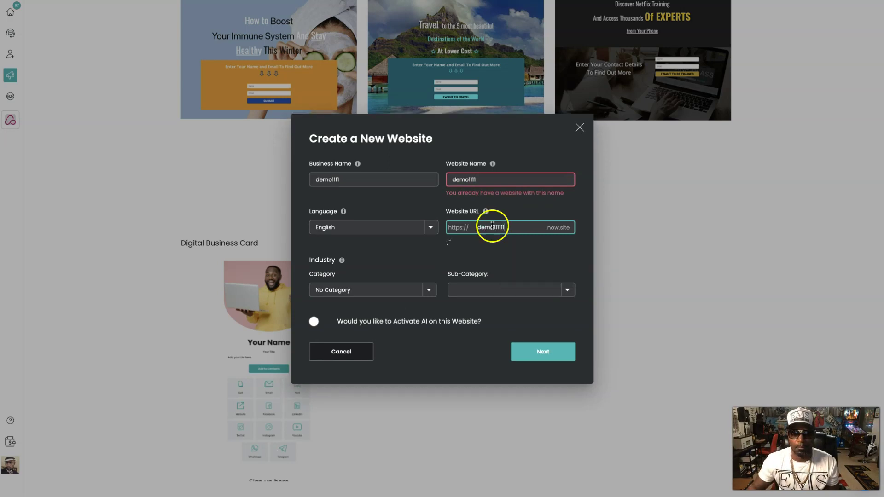
click(488, 179)
text(1)
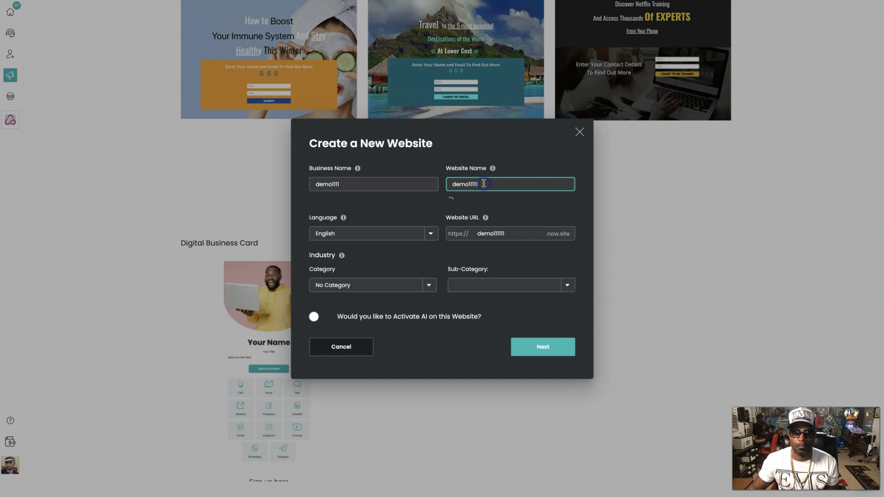
- Set category Automotive and sub-category Car Dealership, then create the site
click(428, 279)
click(375, 289)
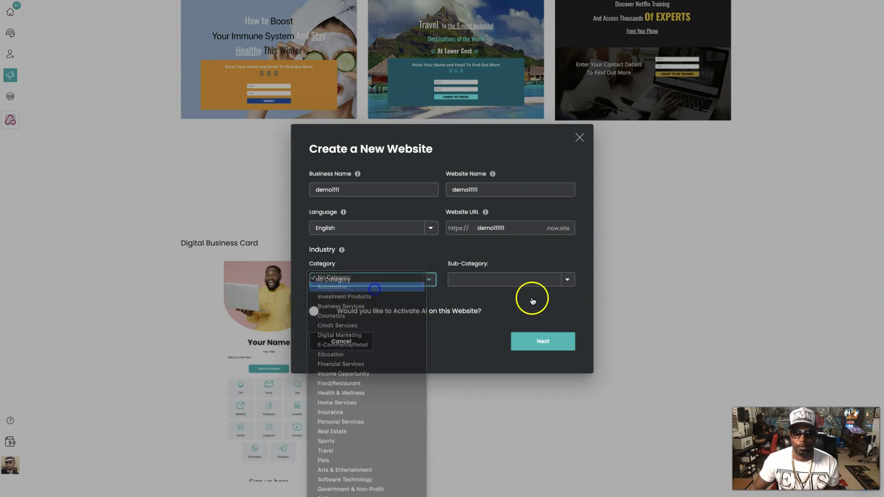
click(568, 279)
click(552, 287)
click(574, 342)
- Preview the card in mobile layout, then switch back to desktop layout
click(790, 204)
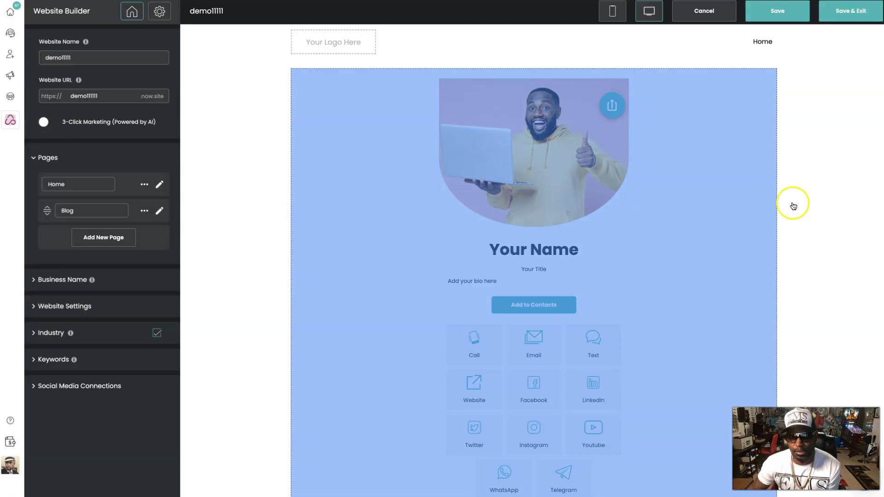
scroll(848, 267, down, 2)
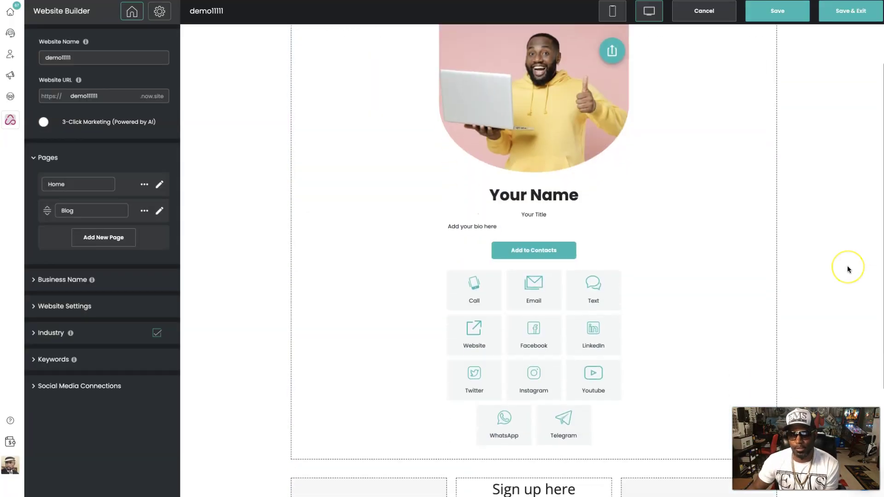
scroll(847, 267, up, 1)
click(611, 14)
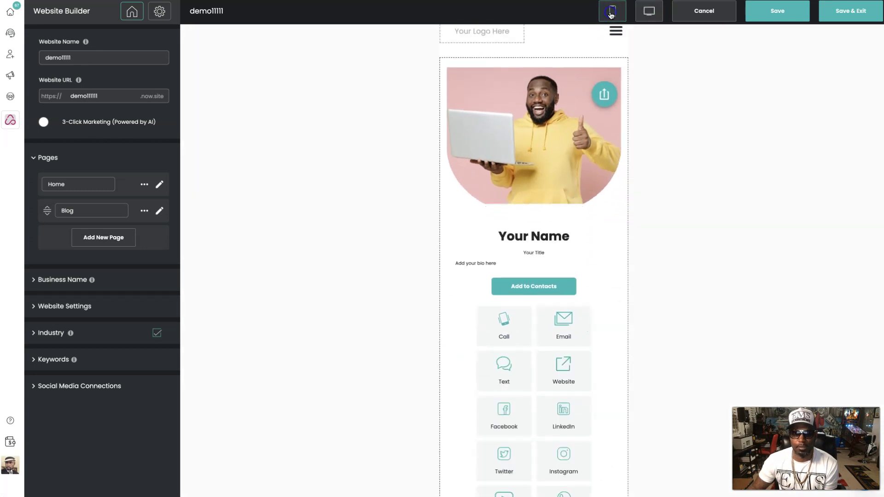
click(641, 13)
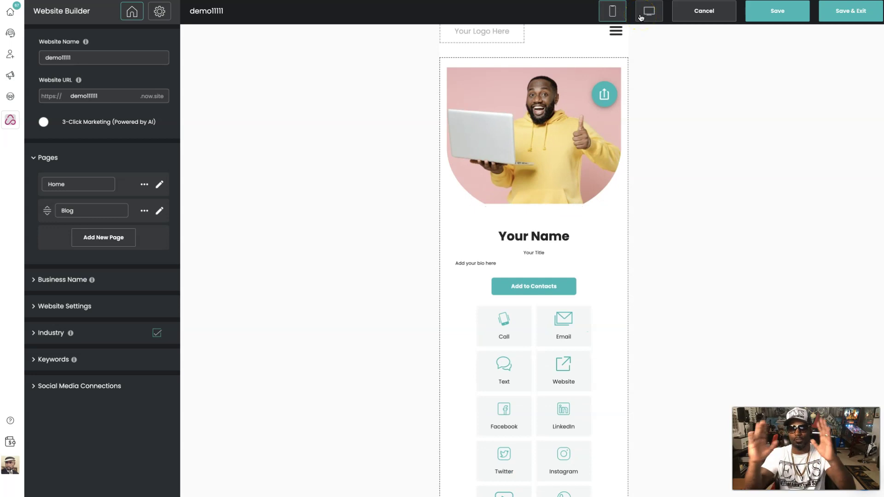
click(647, 19)
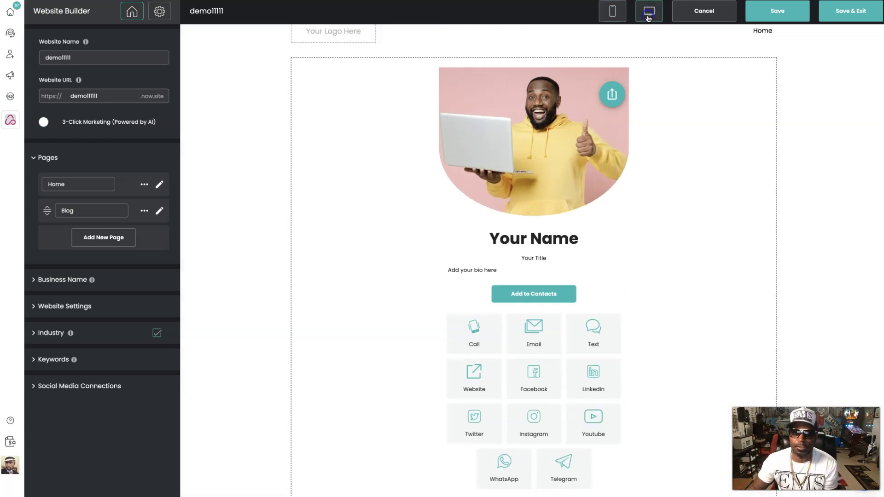
- Select the Digital Business Card block and open its content settings
scroll(779, 253, down, 3)
click(727, 194)
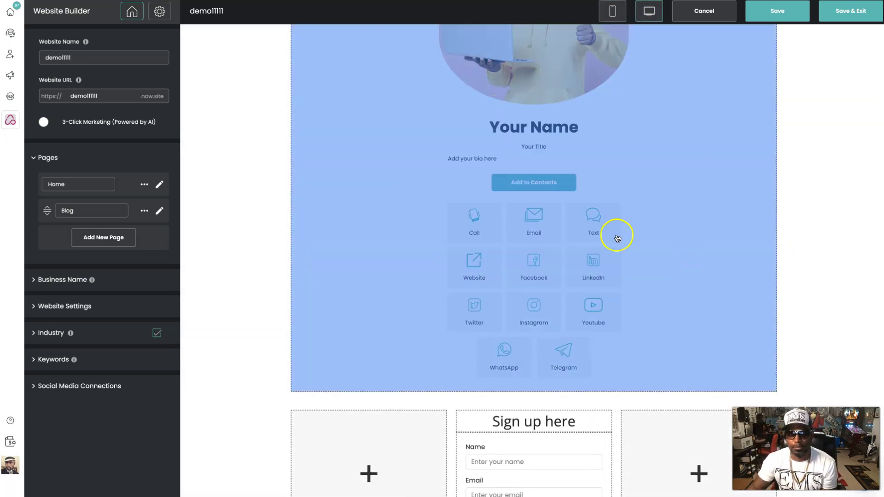
scroll(730, 247, down, 1)
click(732, 248)
scroll(730, 247, up, 5)
click(746, 270)
scroll(750, 292, down, 3)
scroll(752, 295, down, 1)
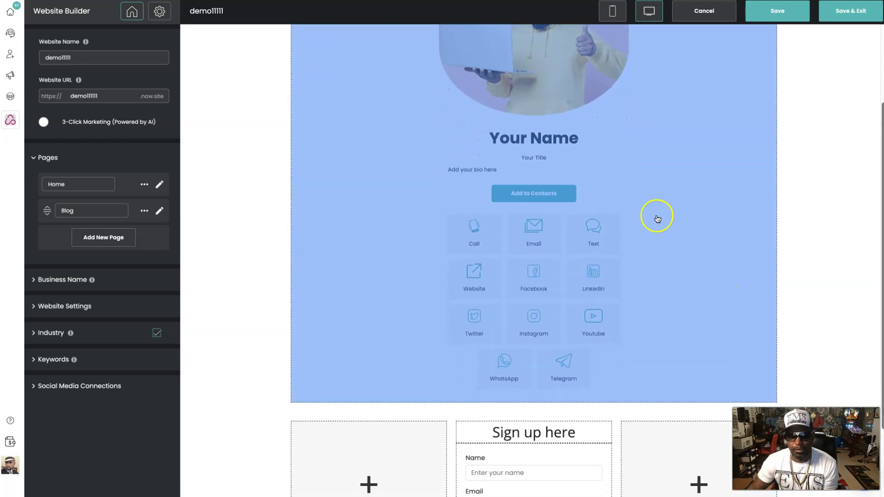
click(550, 275)
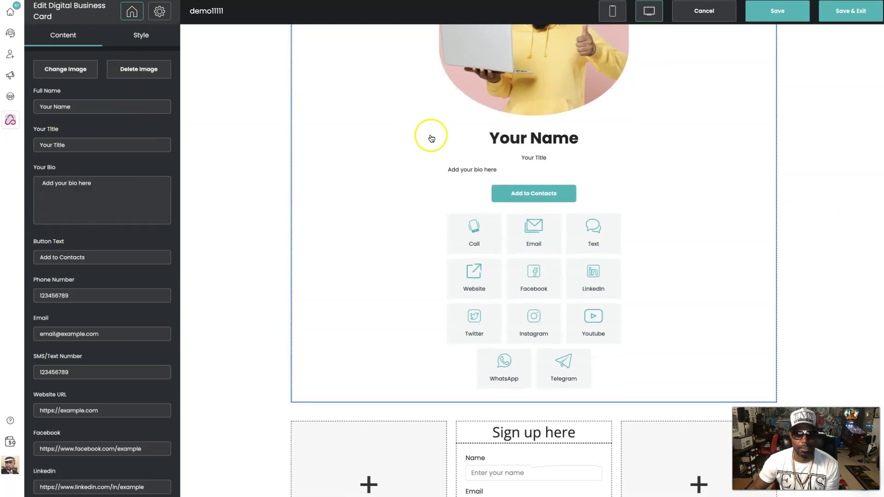
scroll(430, 136, up, 5)
scroll(432, 138, down, 1)
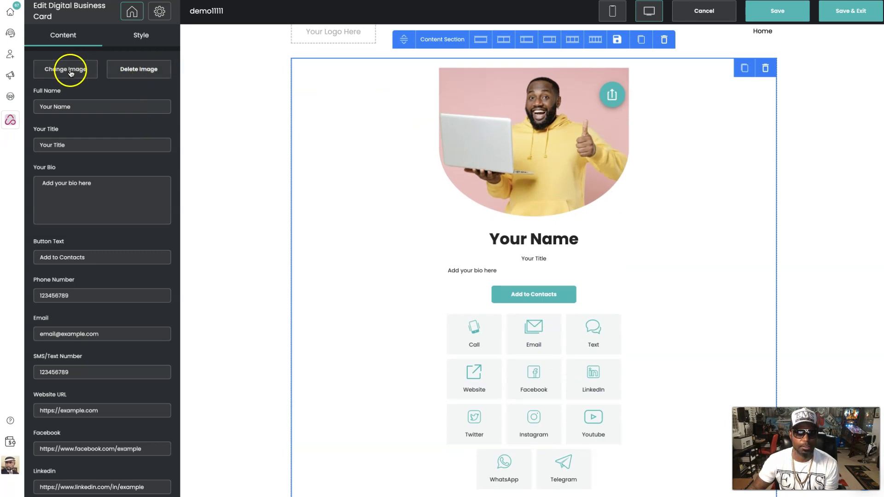
- Swap the card photo for the picture of the man in water from My Images
click(70, 73)
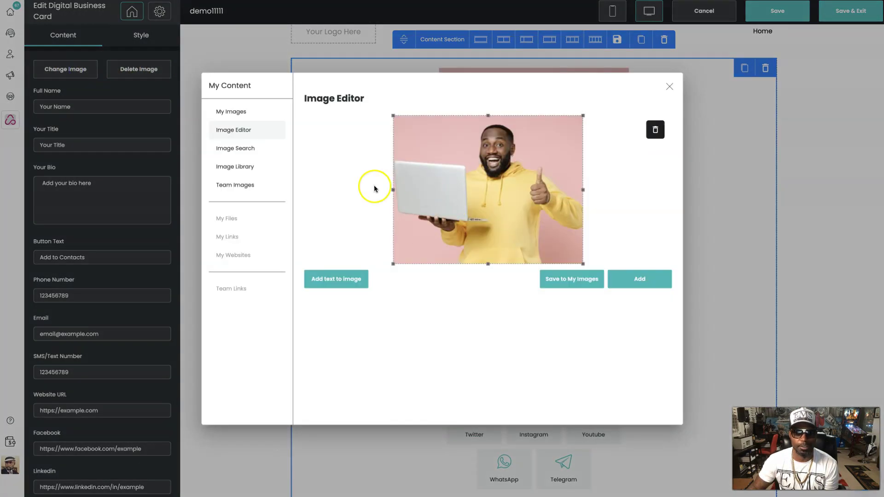
click(230, 112)
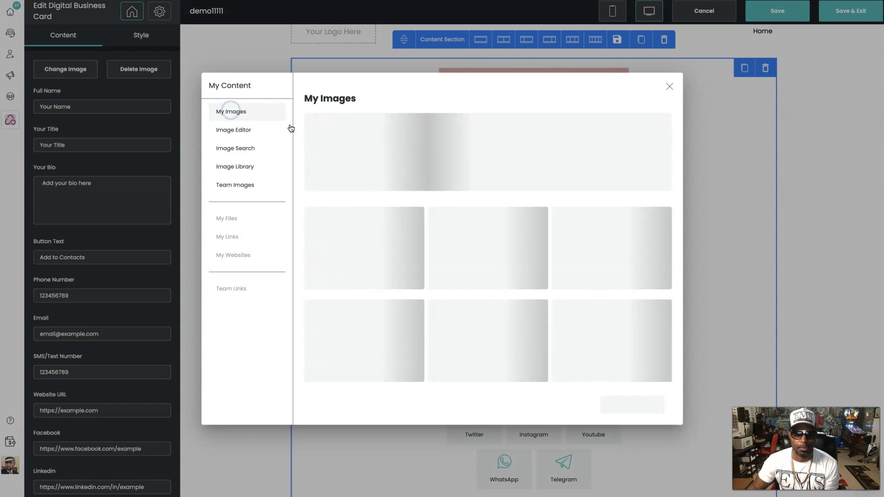
scroll(445, 330, down, 5)
scroll(445, 330, down, 10)
scroll(445, 331, down, 10)
scroll(445, 330, down, 10)
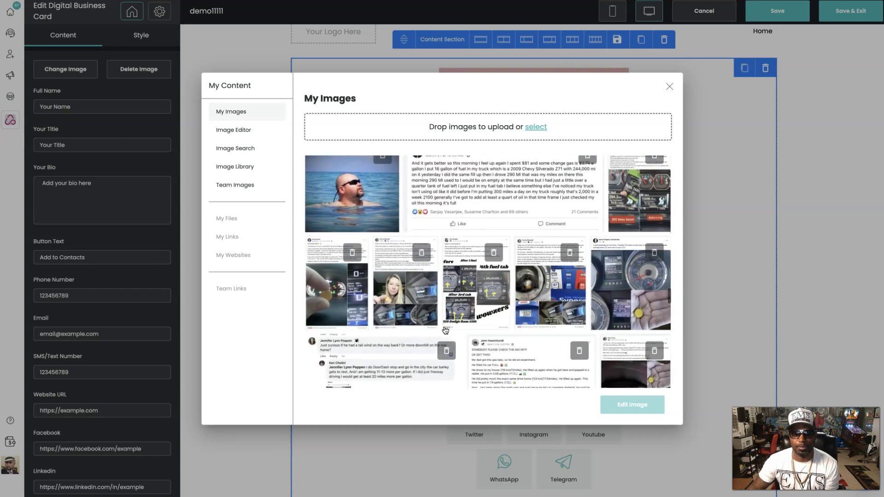
click(371, 191)
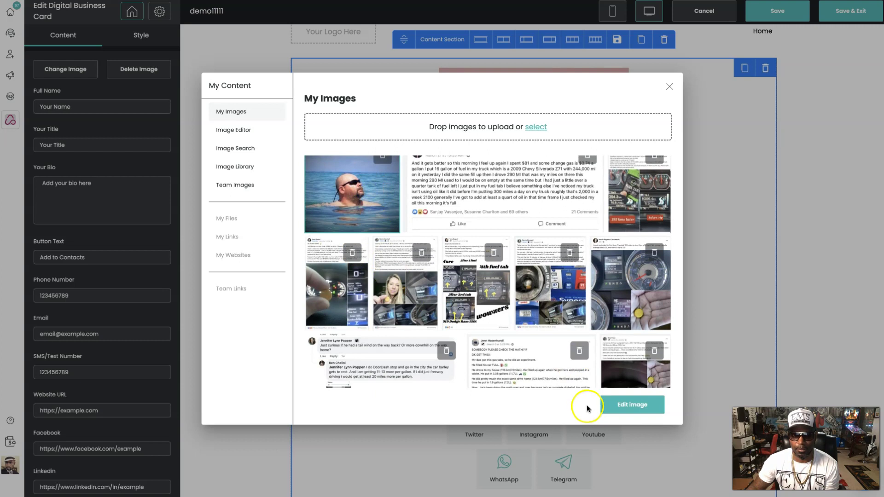
click(631, 406)
click(641, 386)
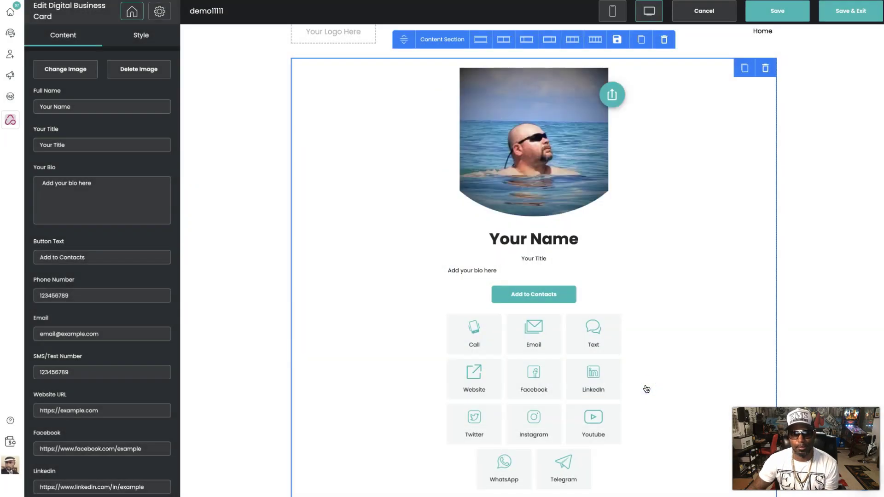
- Enter the owner's full name and the title Online Marketer on the card
click(85, 109)
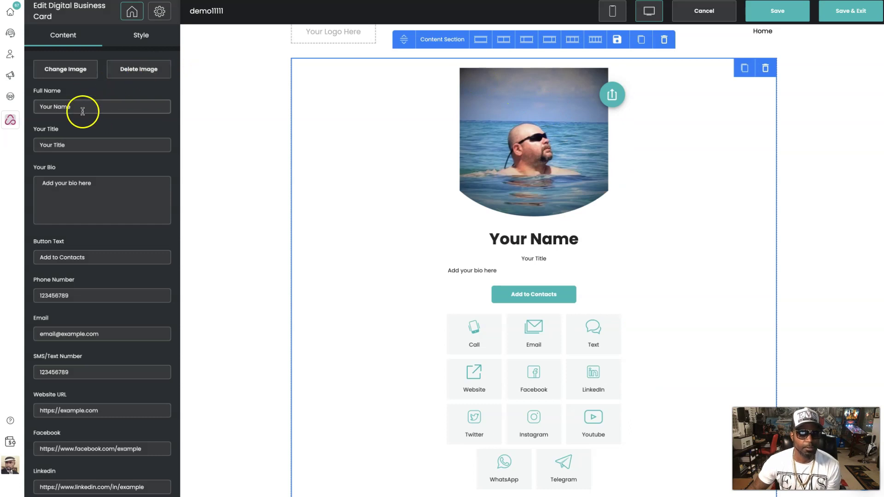
key(ctrl+a)
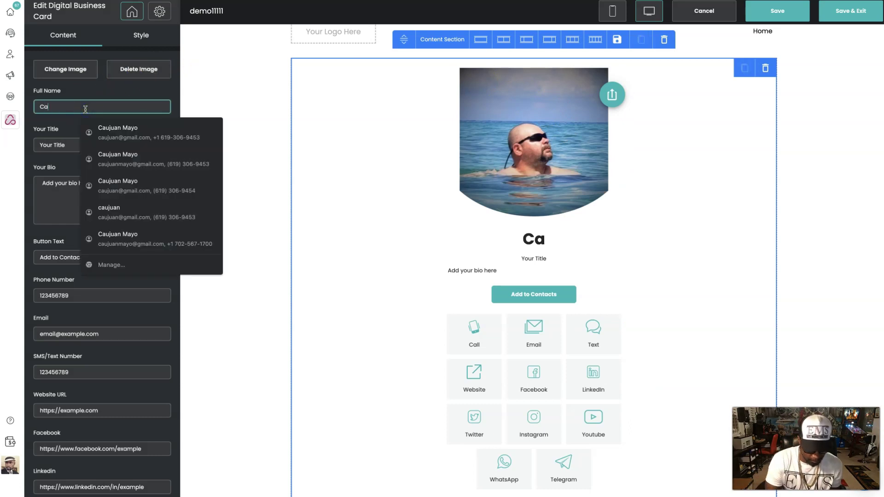
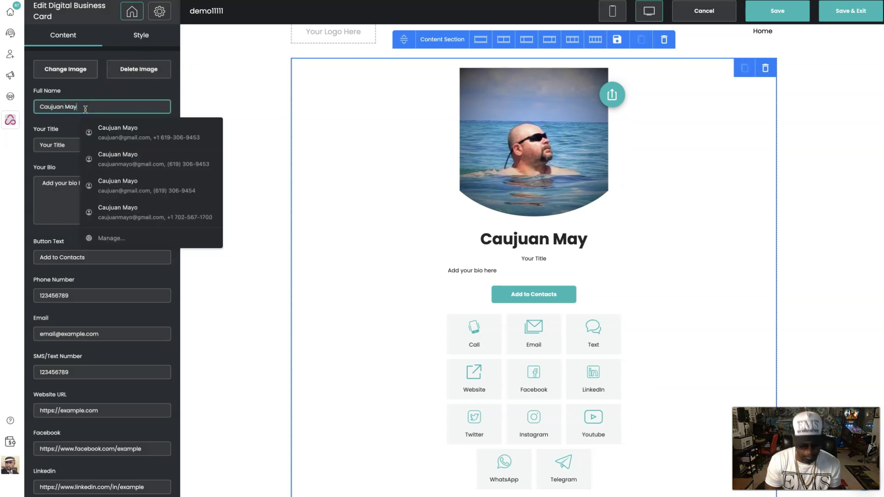
click(48, 145)
text(On)
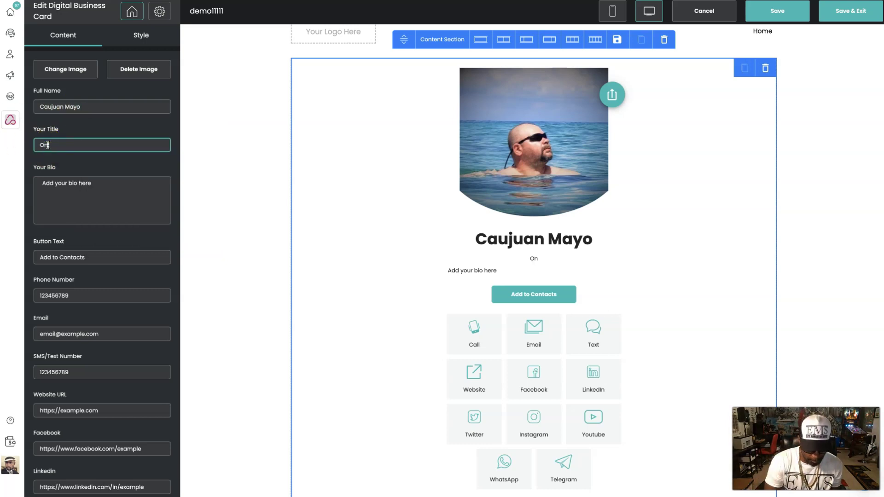
text(line Marketer)
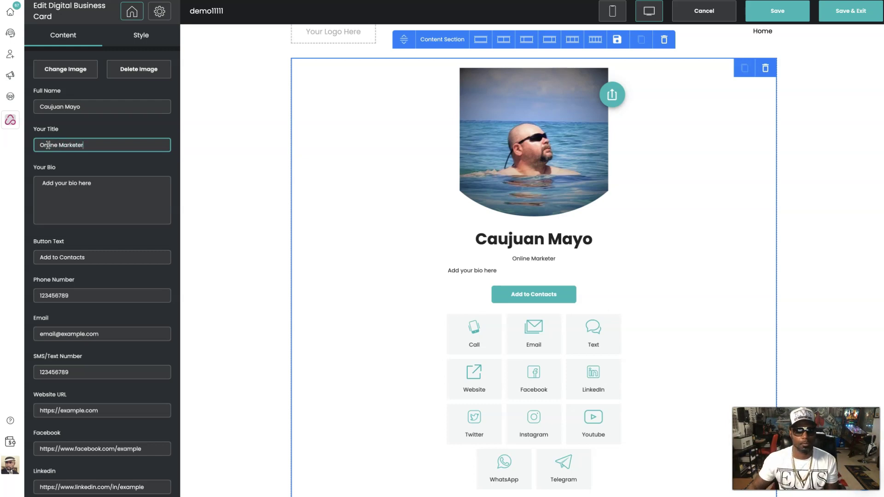
- Replace the placeholder bio with 'Top level entrepreneur etc etc etc'
scroll(93, 215, down, 2)
click(109, 117)
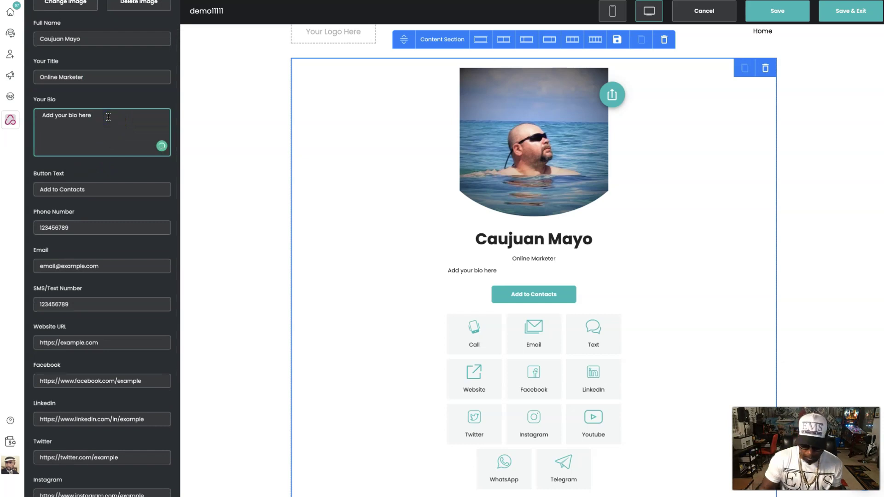
triple_click(108, 117)
text(T)
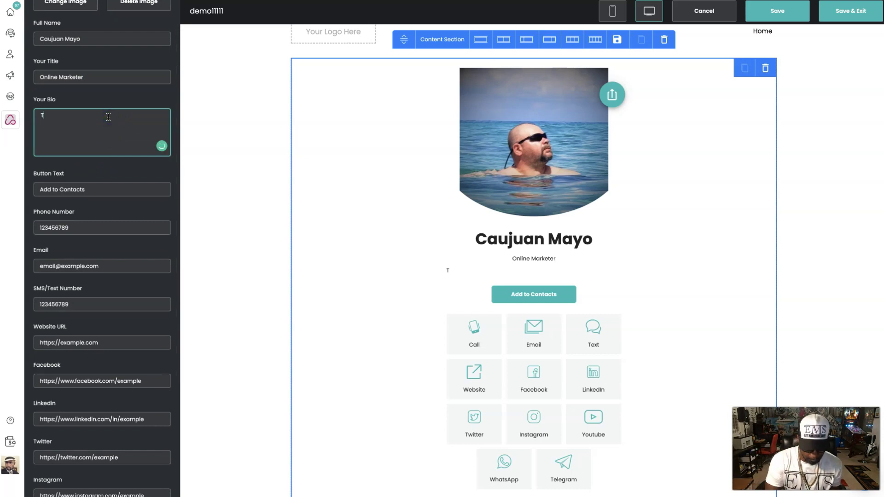
text(op I)
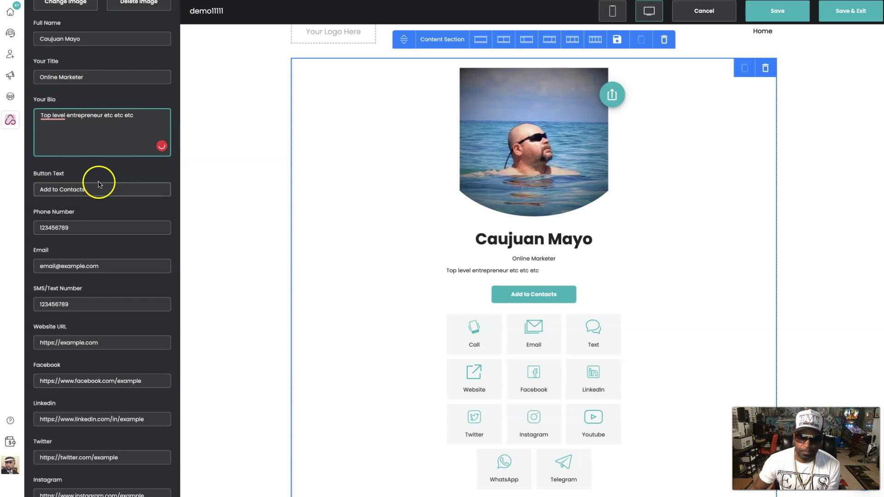
scroll(82, 188, down, 1)
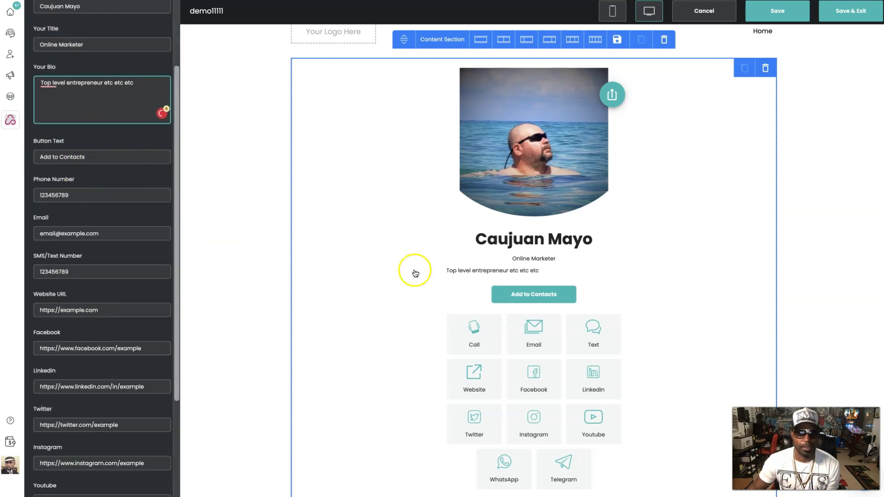
scroll(112, 175, down, 1)
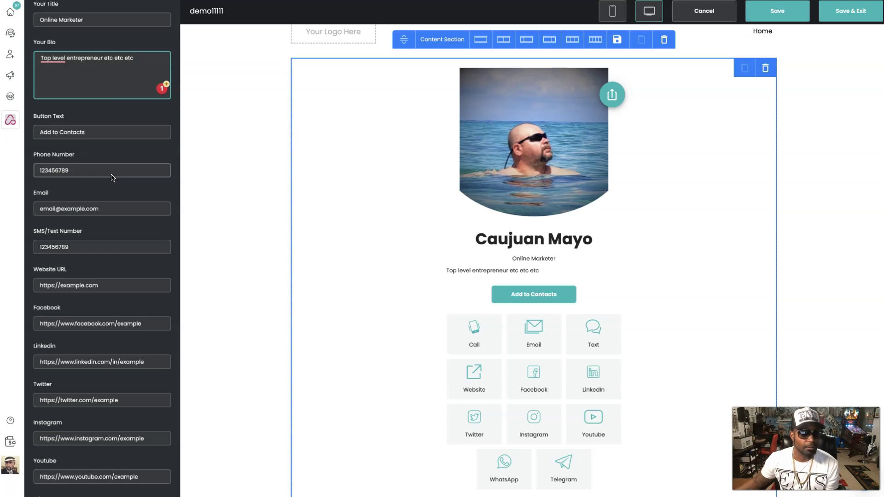
- Replace the placeholder phone number with the owner's real phone number
double_click(111, 175)
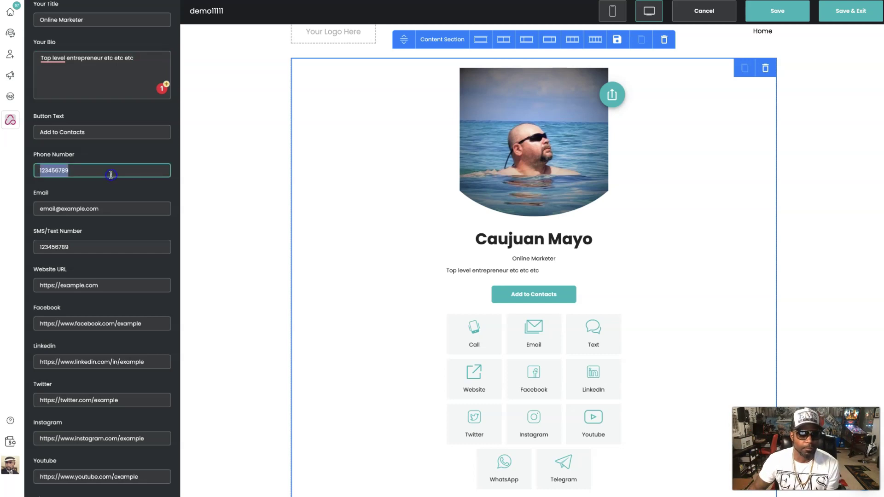
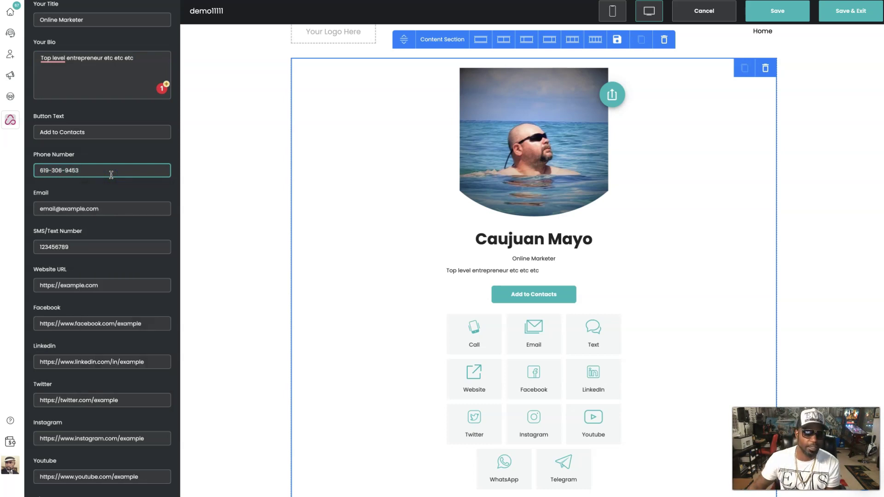
double_click(94, 211)
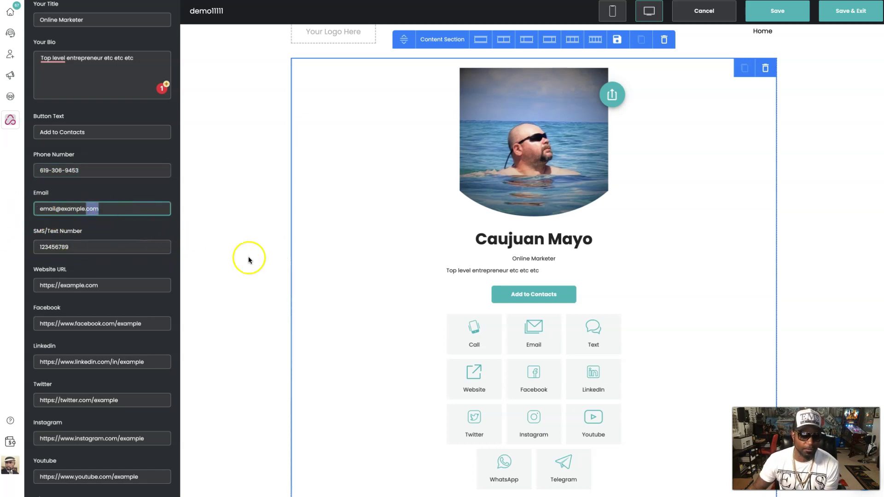
scroll(142, 337, down, 2)
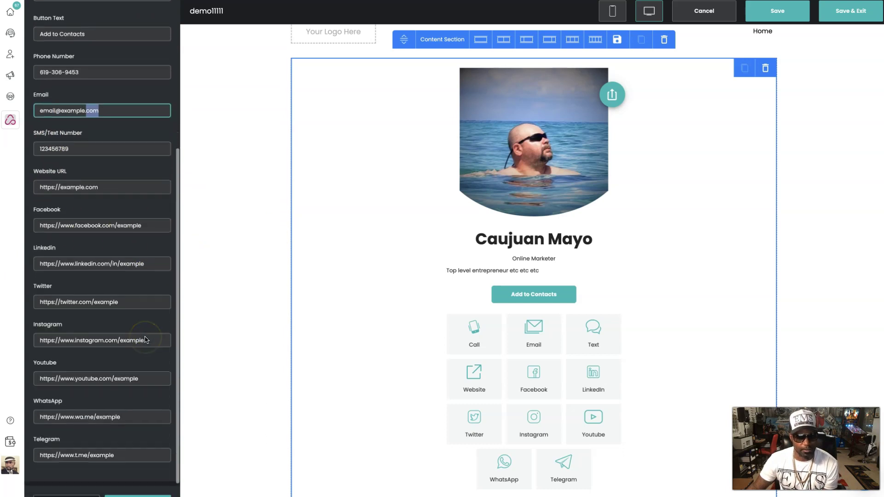
scroll(147, 332, down, 1)
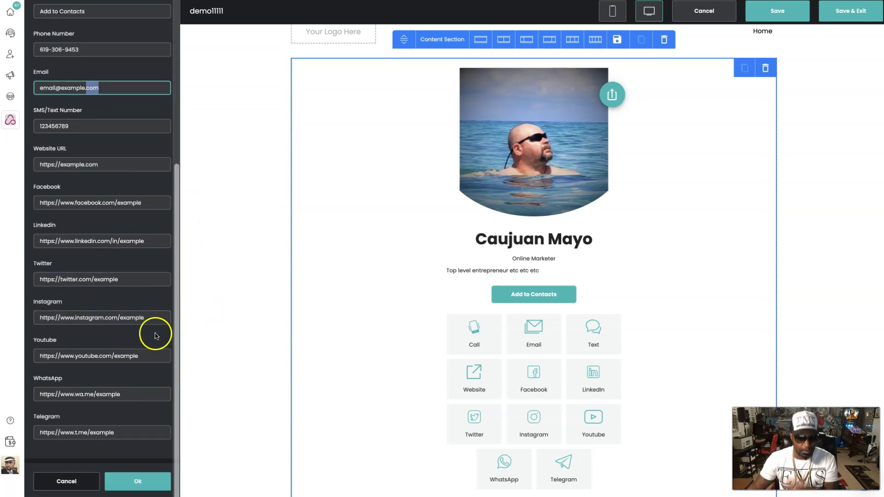
- Clear and restore the Telegram link, then apply the card changes and save the website
click(130, 430)
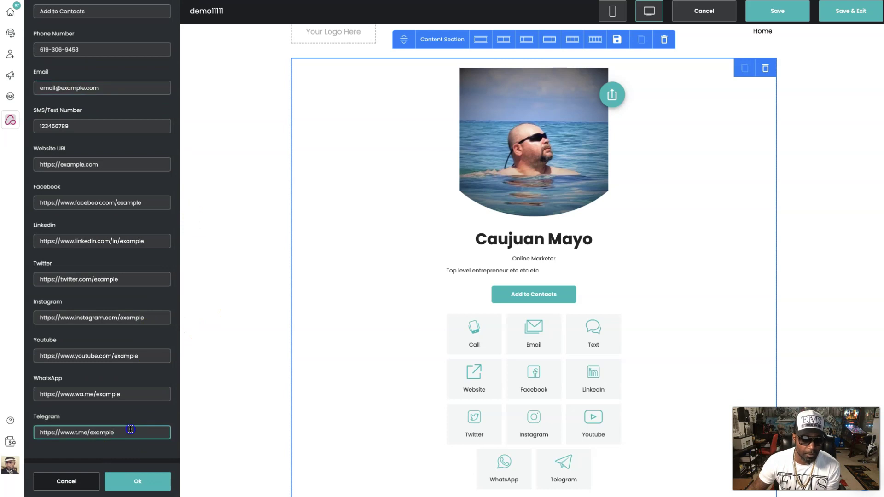
key(ctrl+a)
key(ctrl+c)
scroll(534, 452, down, 1)
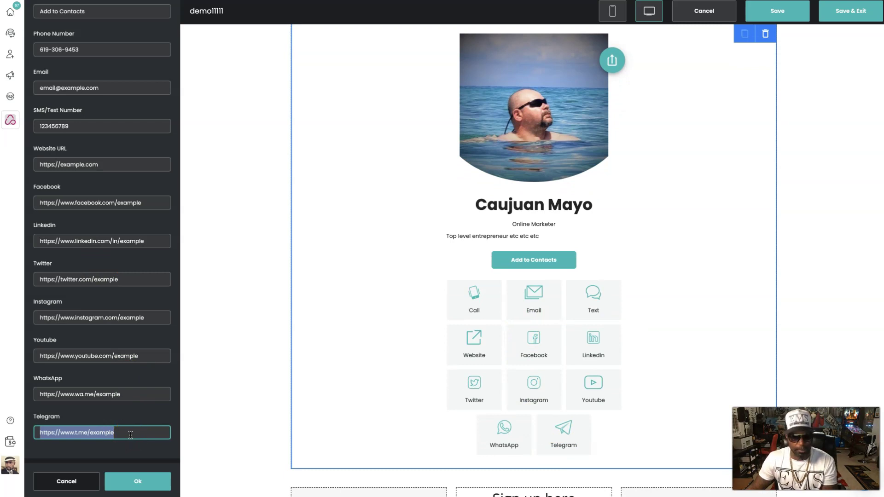
key(BackSpace)
click(152, 433)
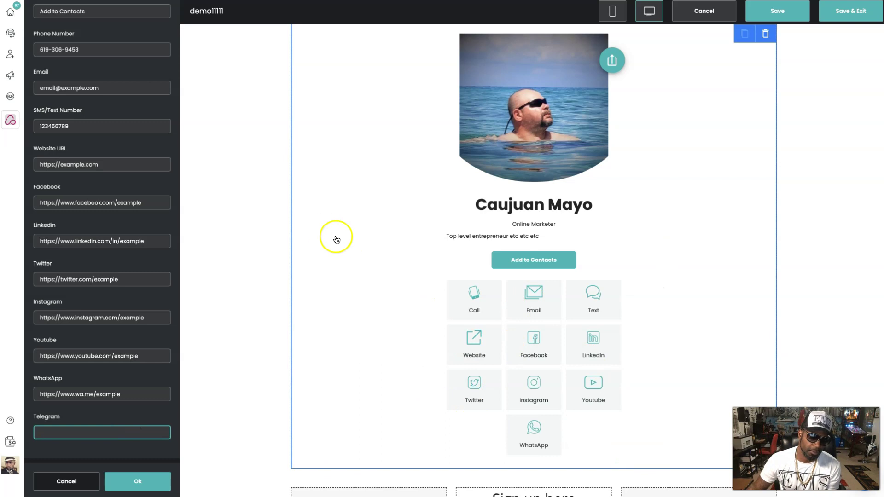
key(ctrl+v)
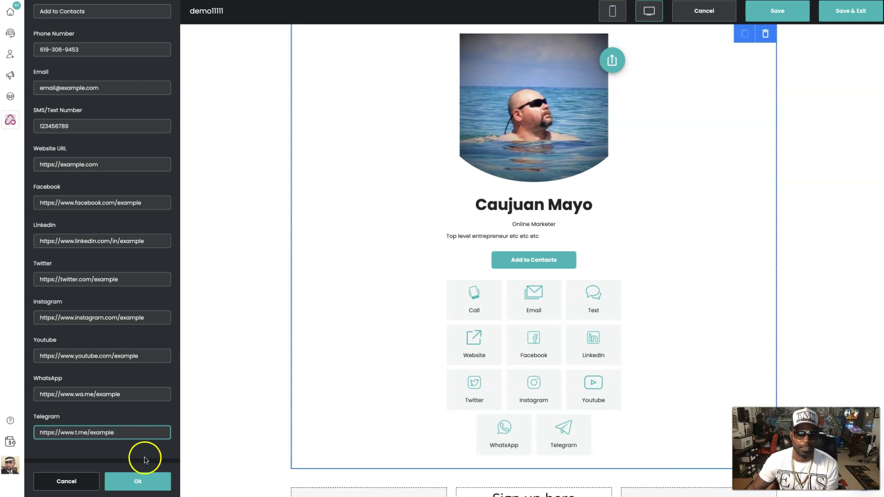
click(138, 480)
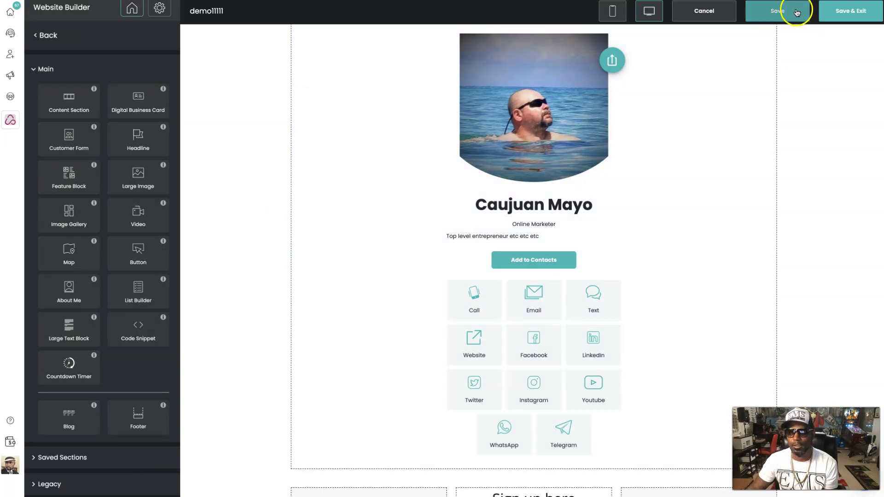
click(797, 12)
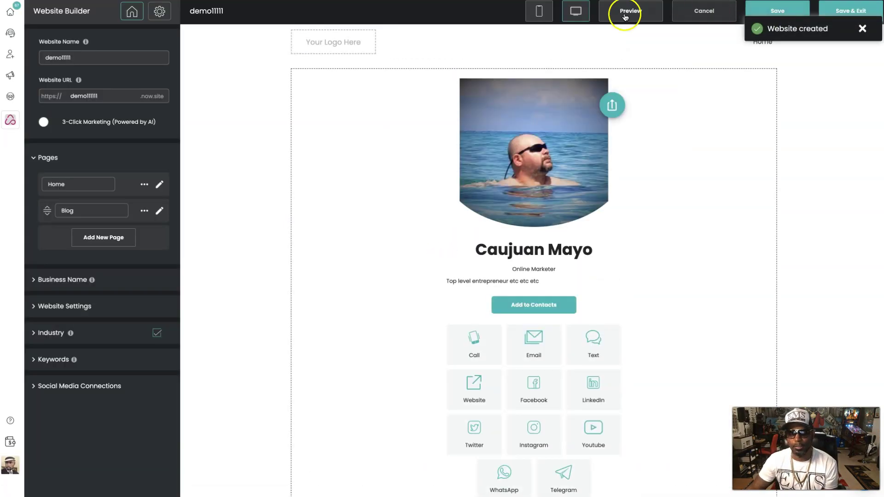
click(627, 13)
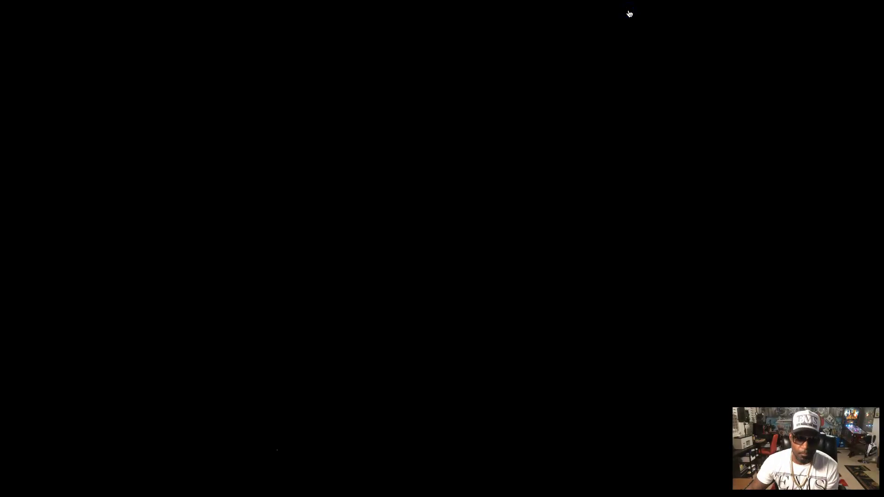
scroll(595, 240, down, 2)
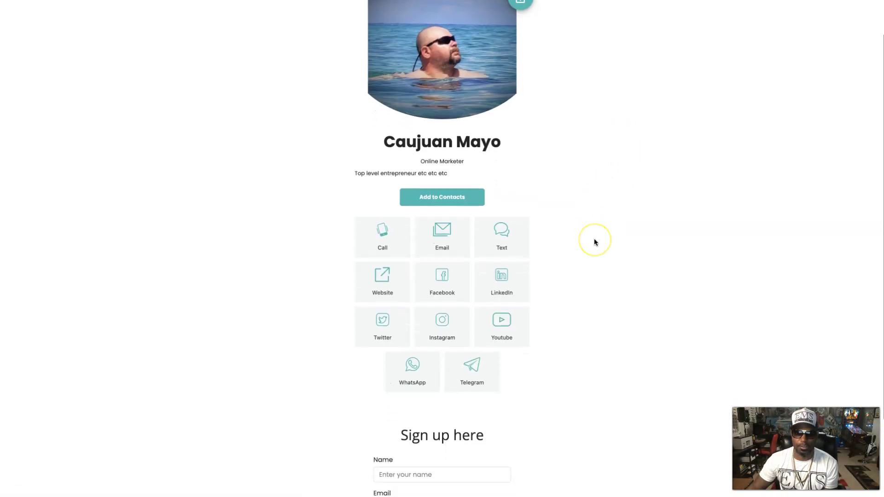
scroll(594, 239, down, 3)
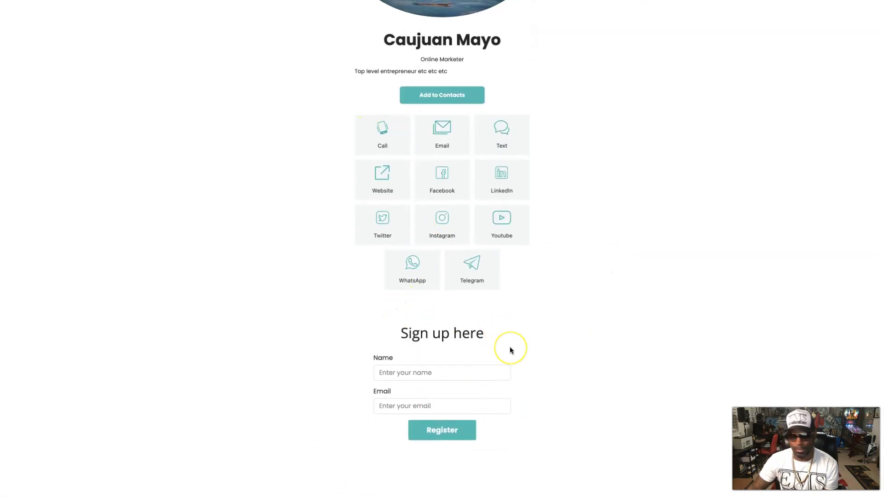
scroll(510, 349, up, 3)
scroll(541, 244, up, 1)
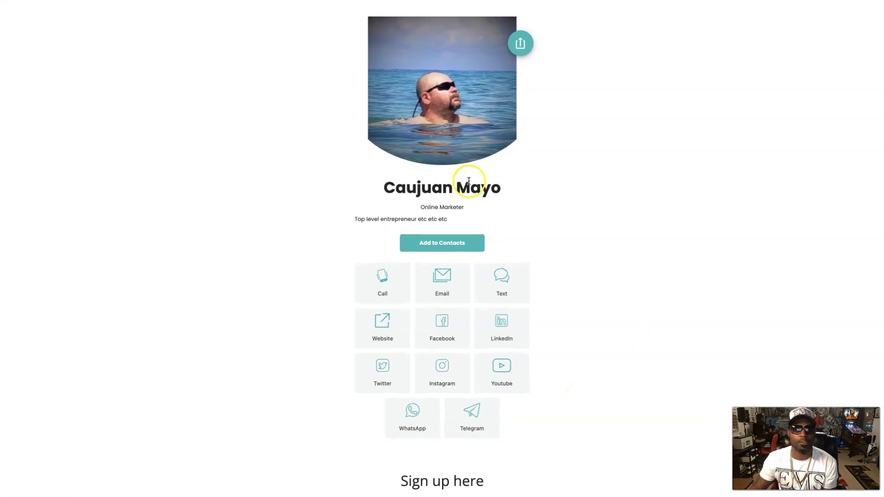
scroll(455, 261, down, 1)
scroll(454, 261, down, 2)
scroll(523, 164, up, 3)
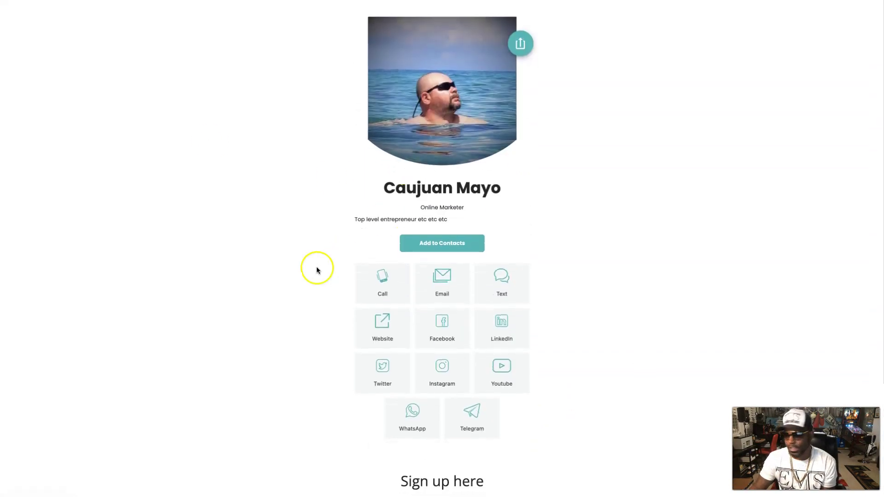